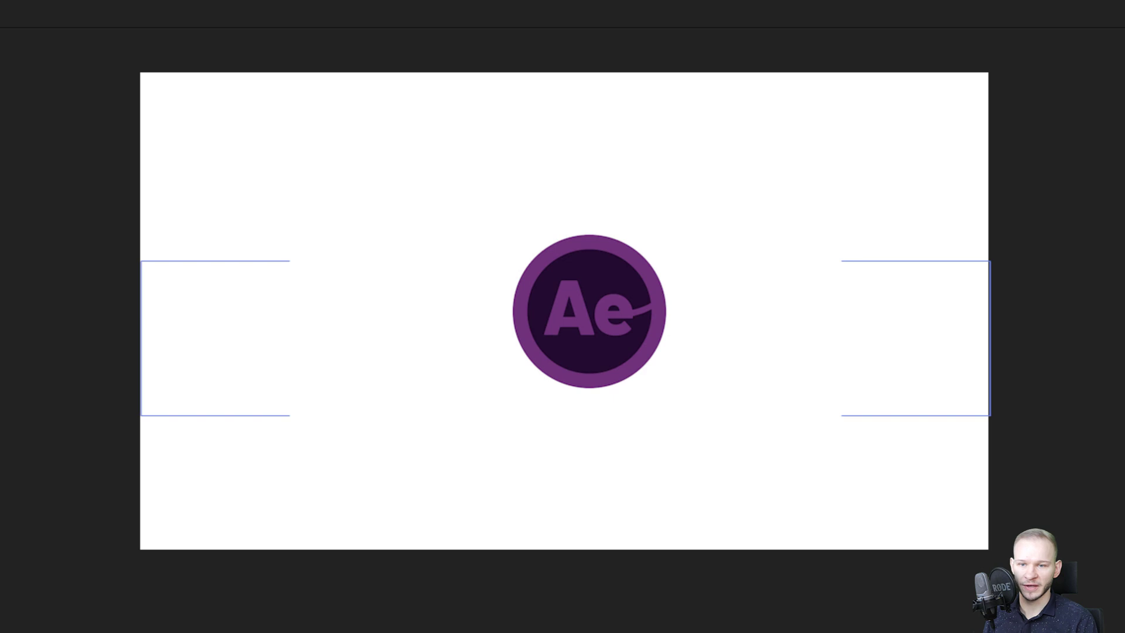
Move the playhead to frame 0:00:00:09 of Comp 1, where the Ae logo is visible
left_click(410, 521)
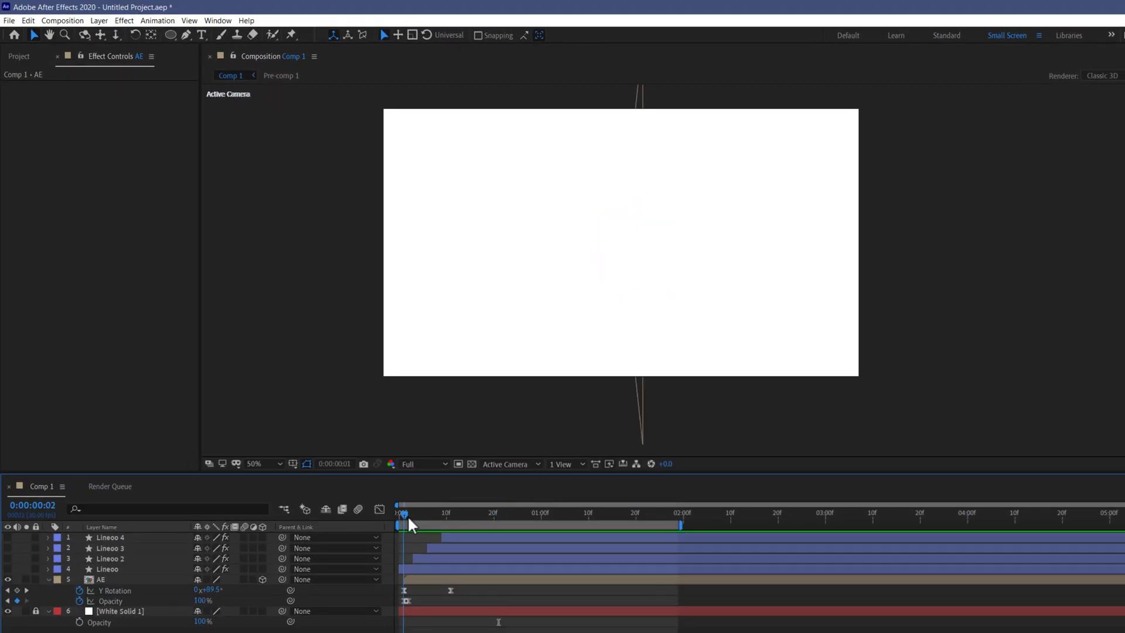
left_click_drag(410, 523, 441, 522)
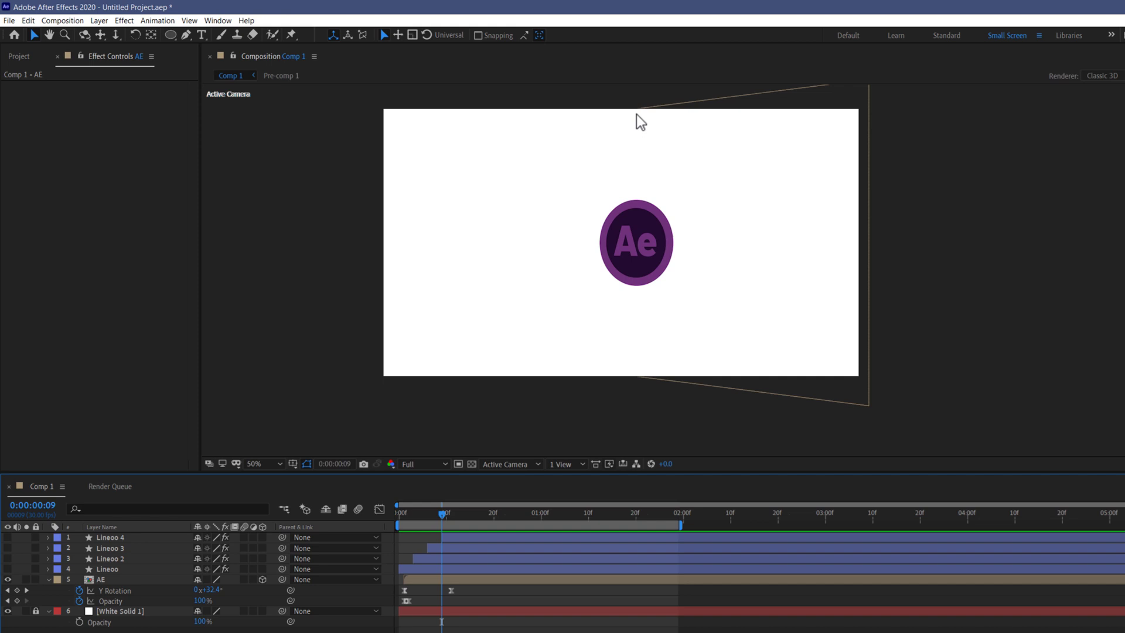
Draw a three-point curved purple Pen stroke from the left edge, through the logo, to the right edge
left_click(187, 35)
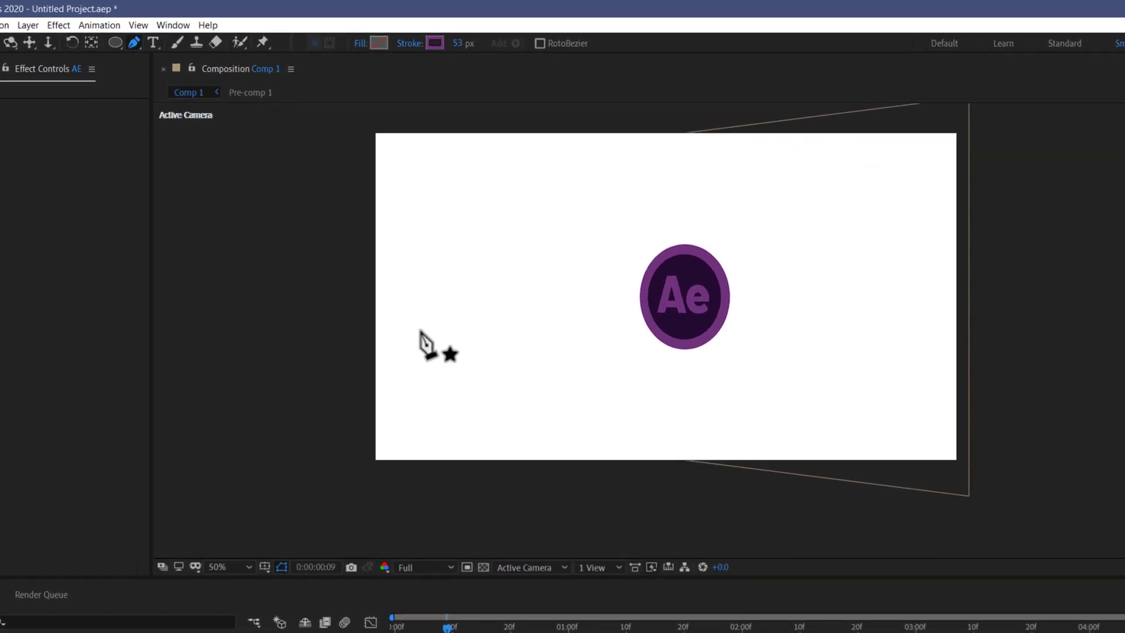
left_click(378, 310)
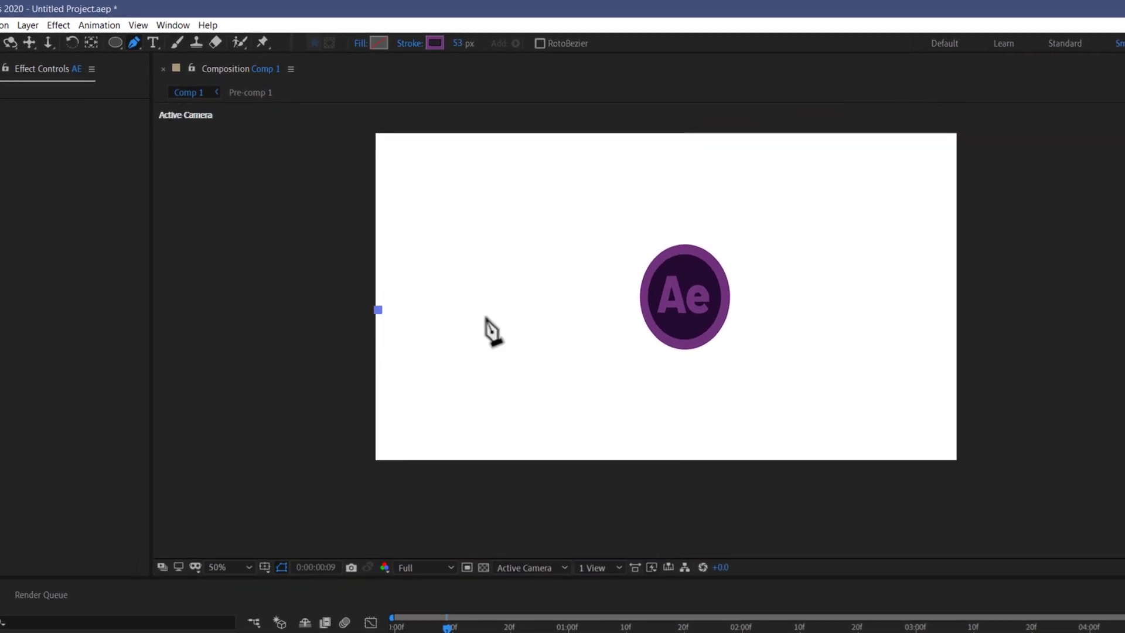
left_click_drag(693, 299, 725, 289)
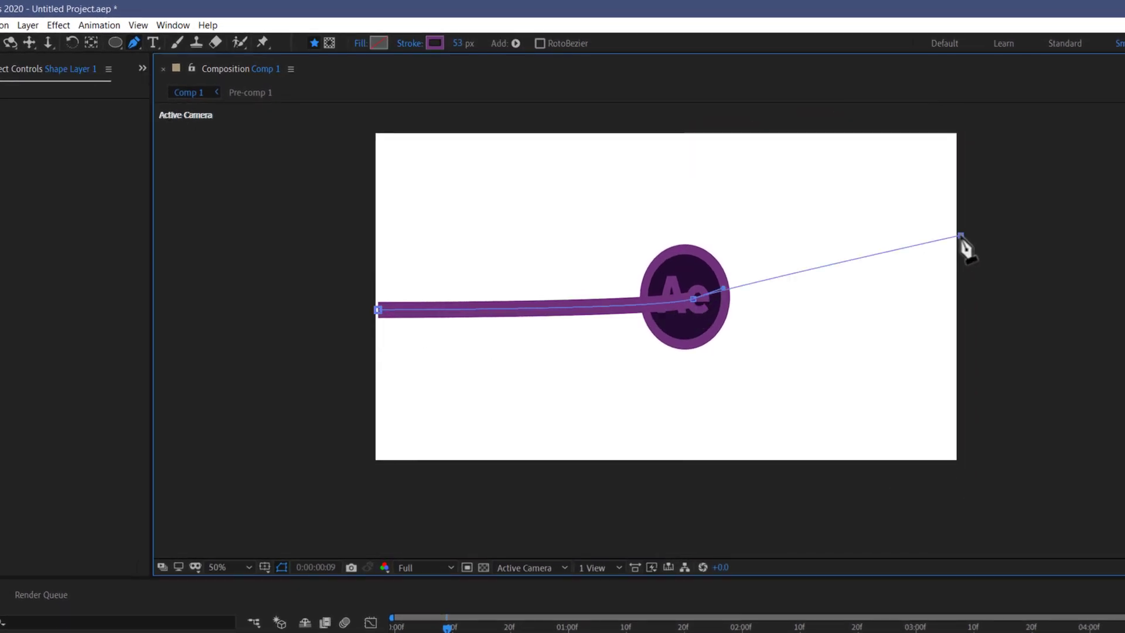
left_click_drag(961, 235, 1015, 246)
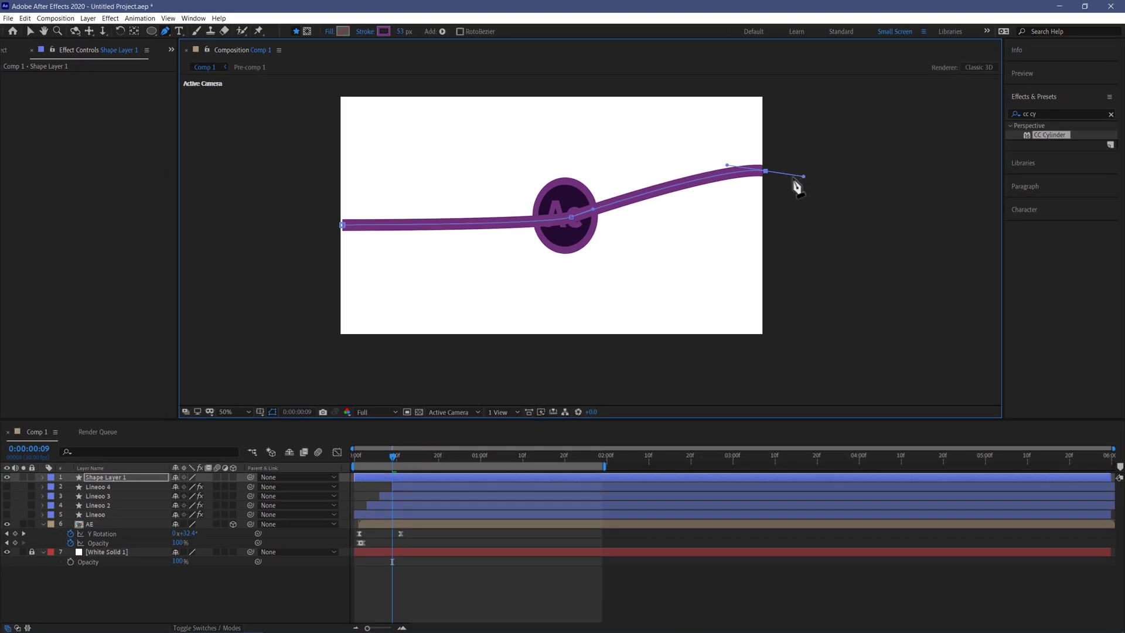
Apply CC Cylinder to Shape Layer 1 and drag Path 1's left vertex lower
double_click(1052, 136)
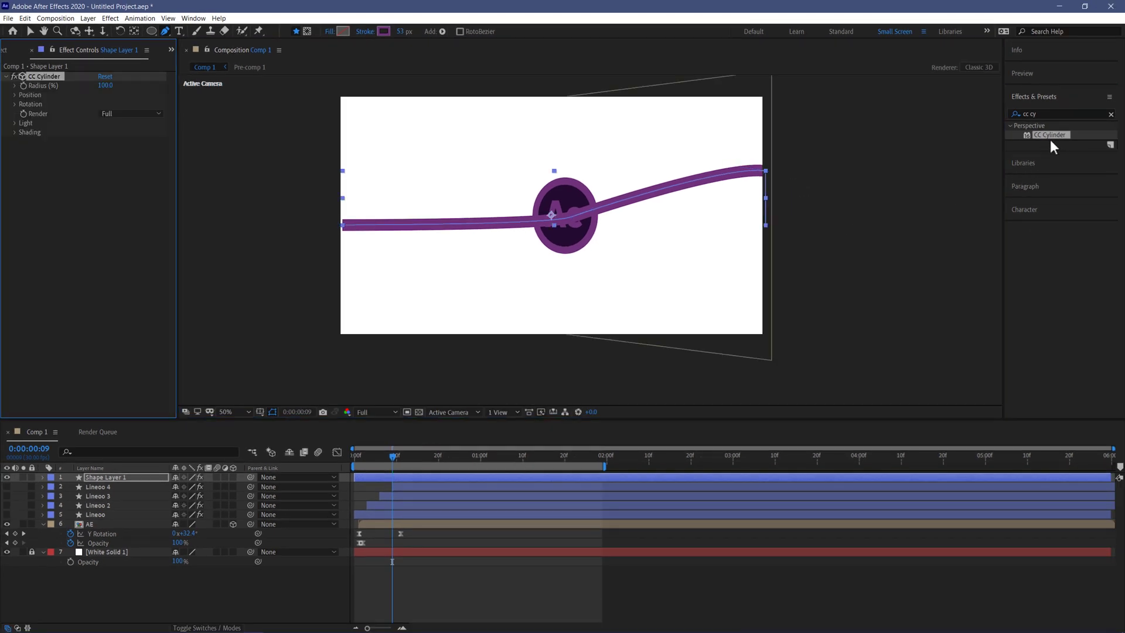
key("v")
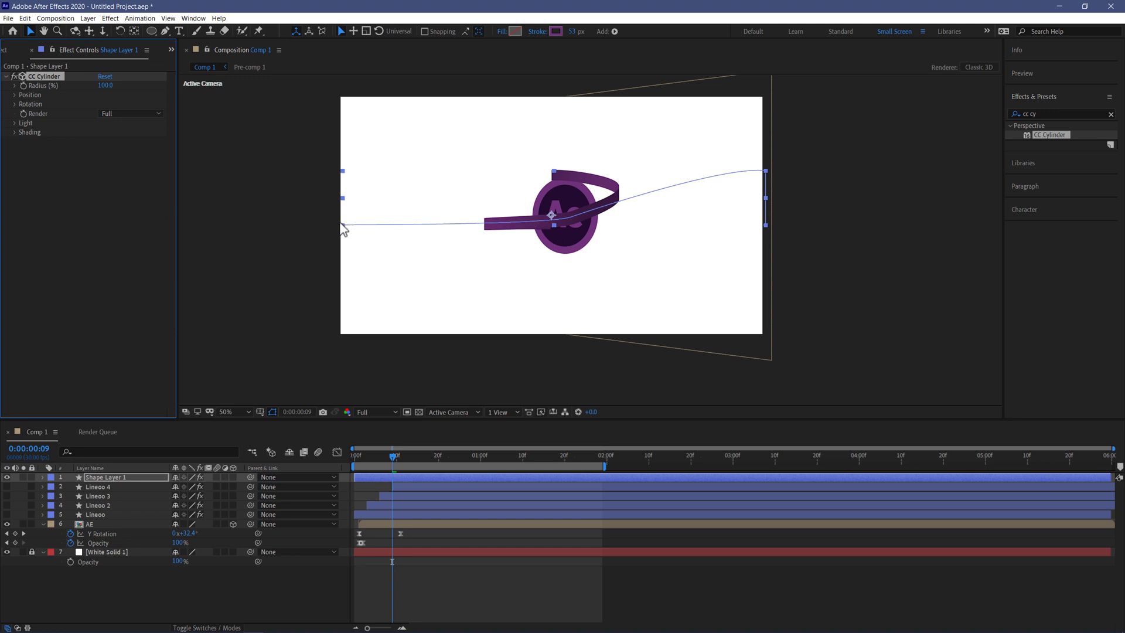
left_click(43, 477)
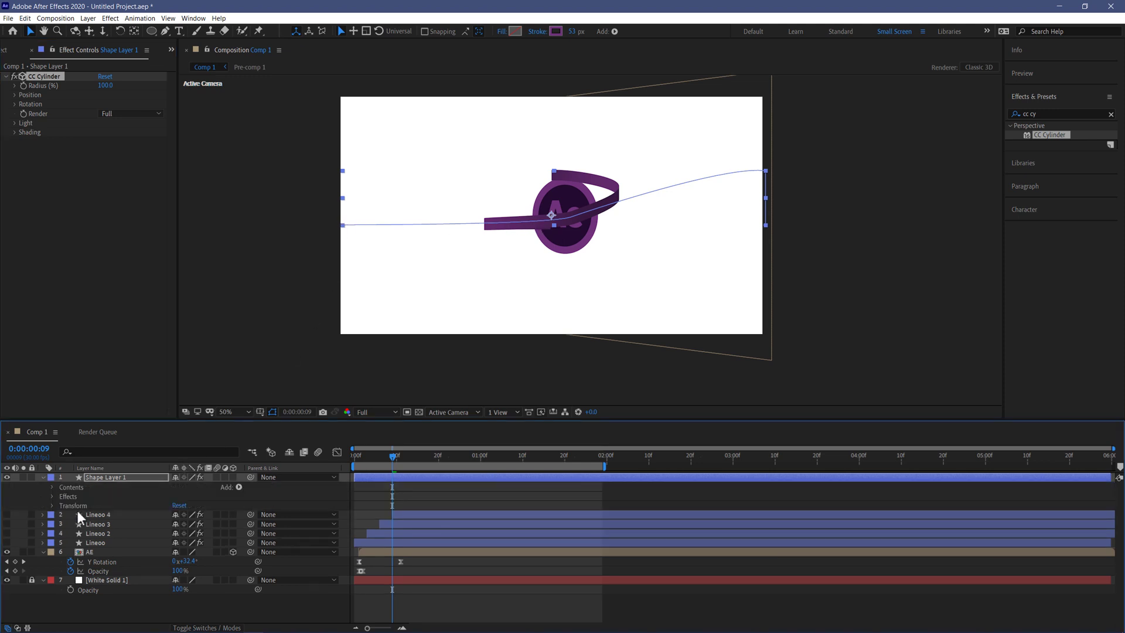
left_click(53, 488)
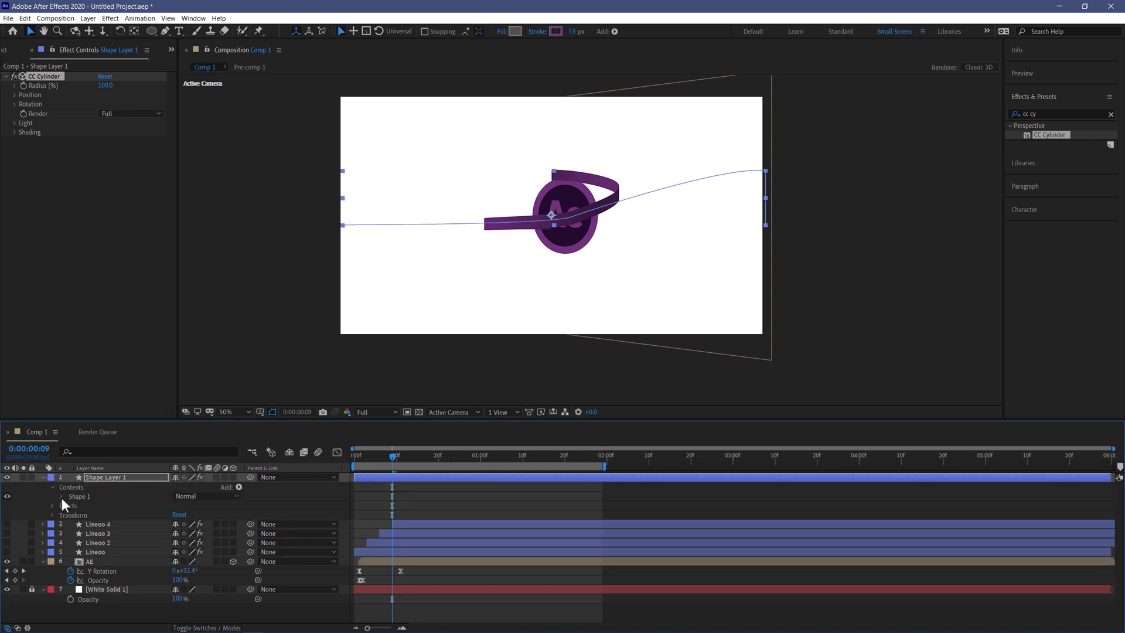
left_click(62, 497)
left_click(85, 505)
left_click_drag(342, 224, 337, 255)
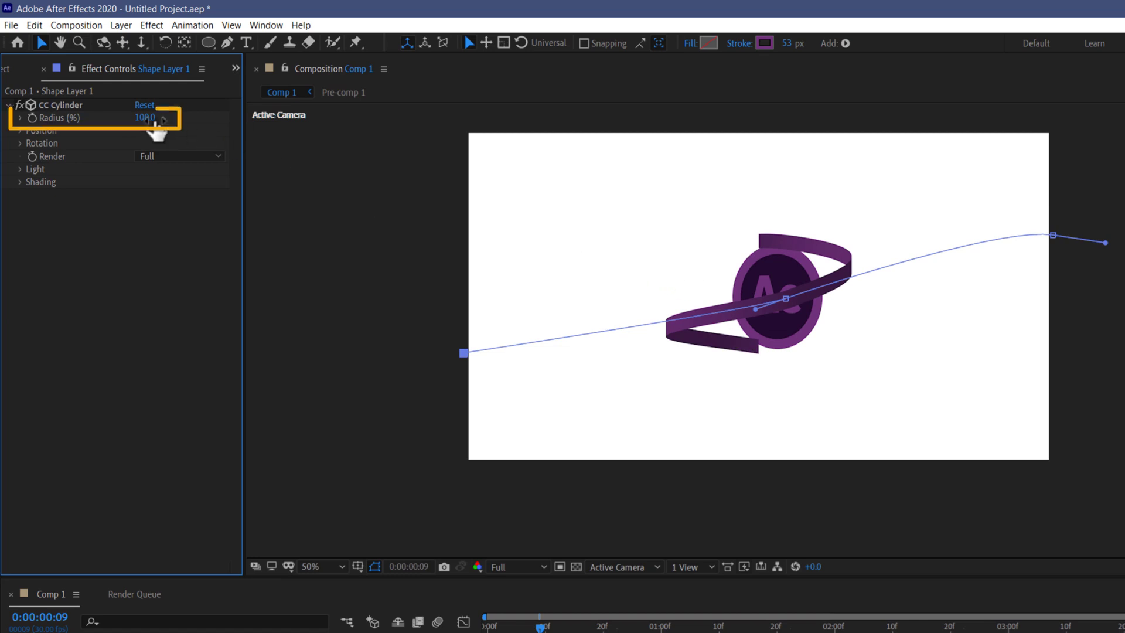
Set CC Cylinder Radius to 68 and Position to X 74, Y -12
left_click_drag(155, 125, 139, 138)
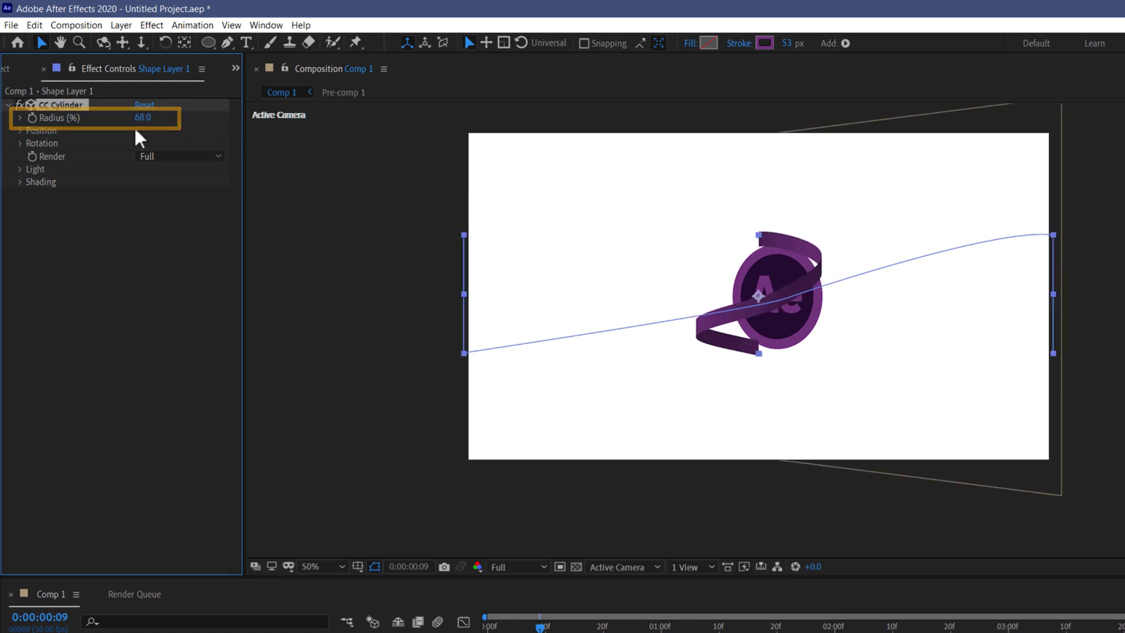
left_click(21, 131)
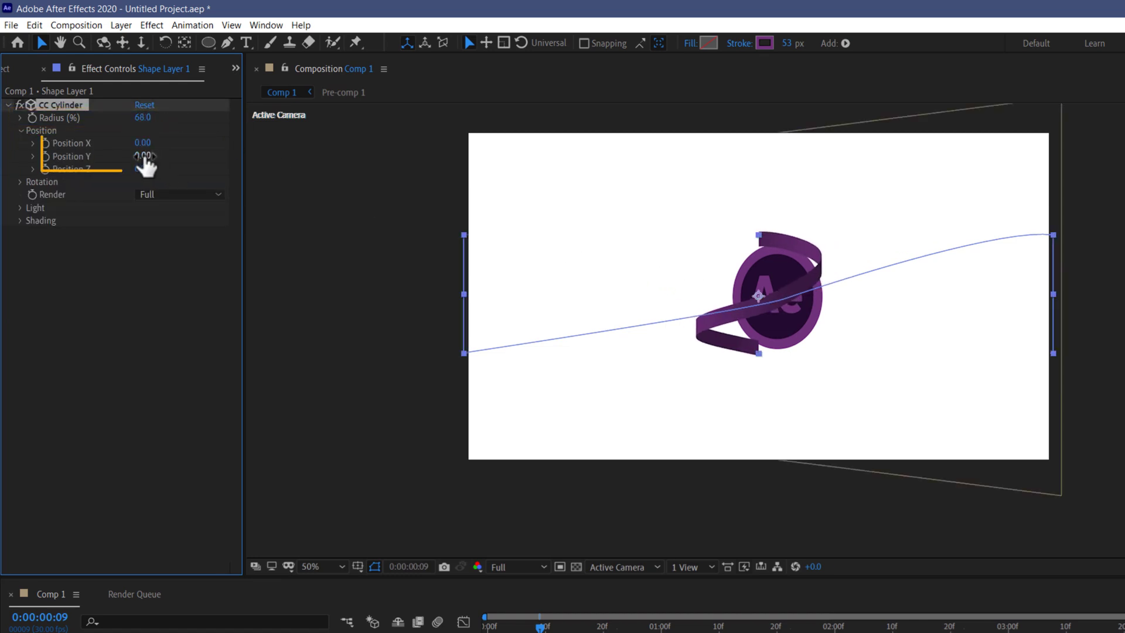
left_click_drag(143, 155, 70, 155)
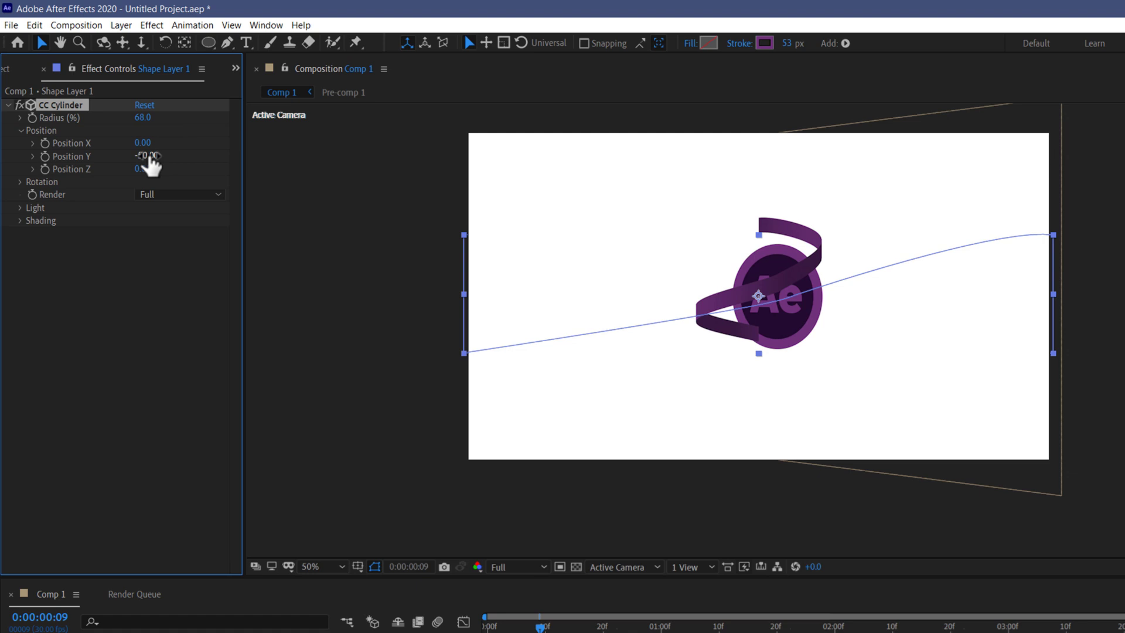
left_click_drag(150, 159, 203, 145)
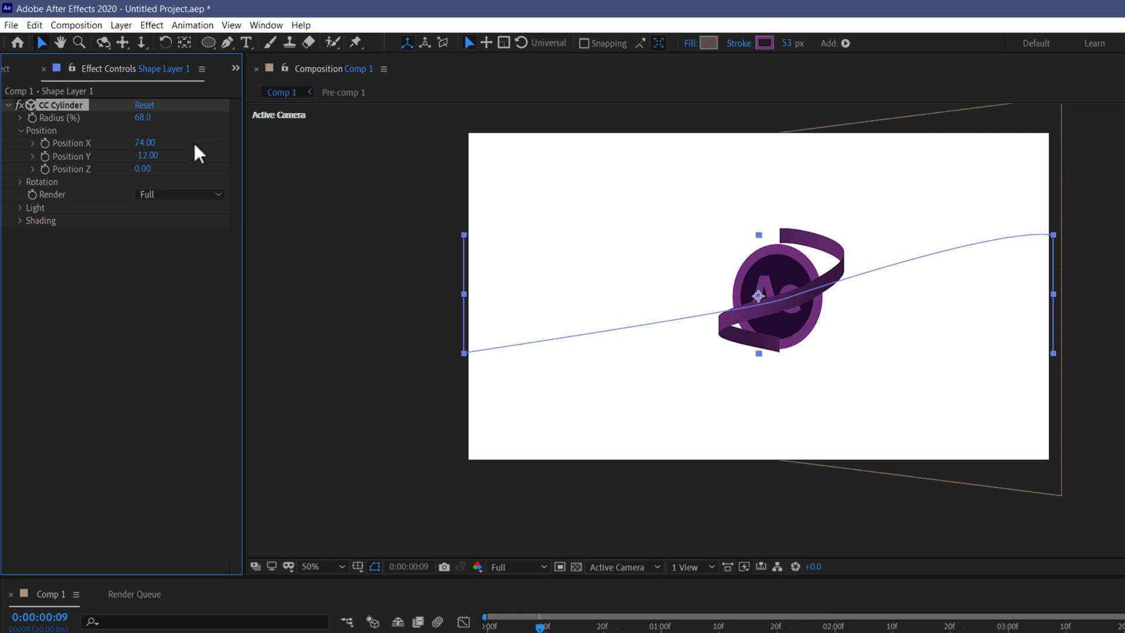
left_click(23, 181)
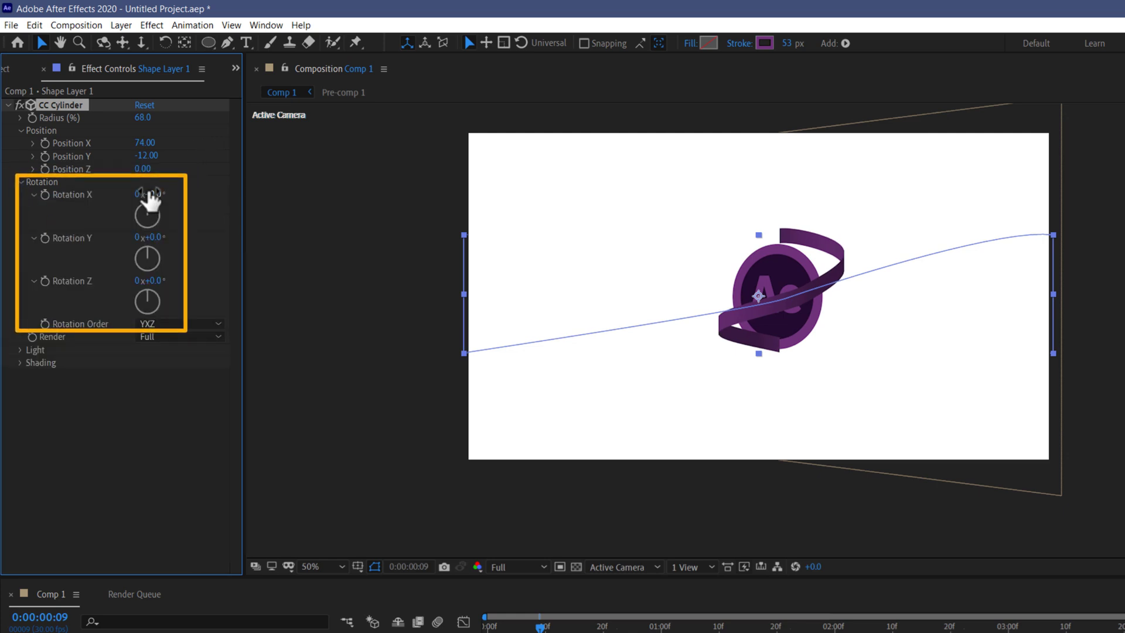
left_click_drag(155, 195, 228, 226)
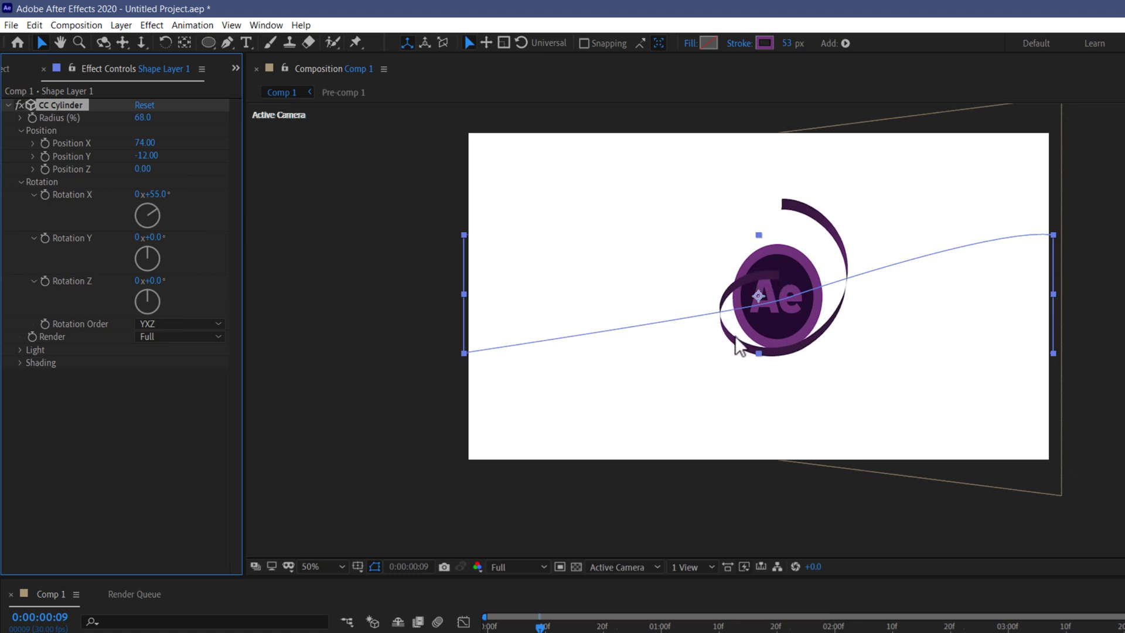
key("ctrl+z")
left_click_drag(153, 237, 628, 347)
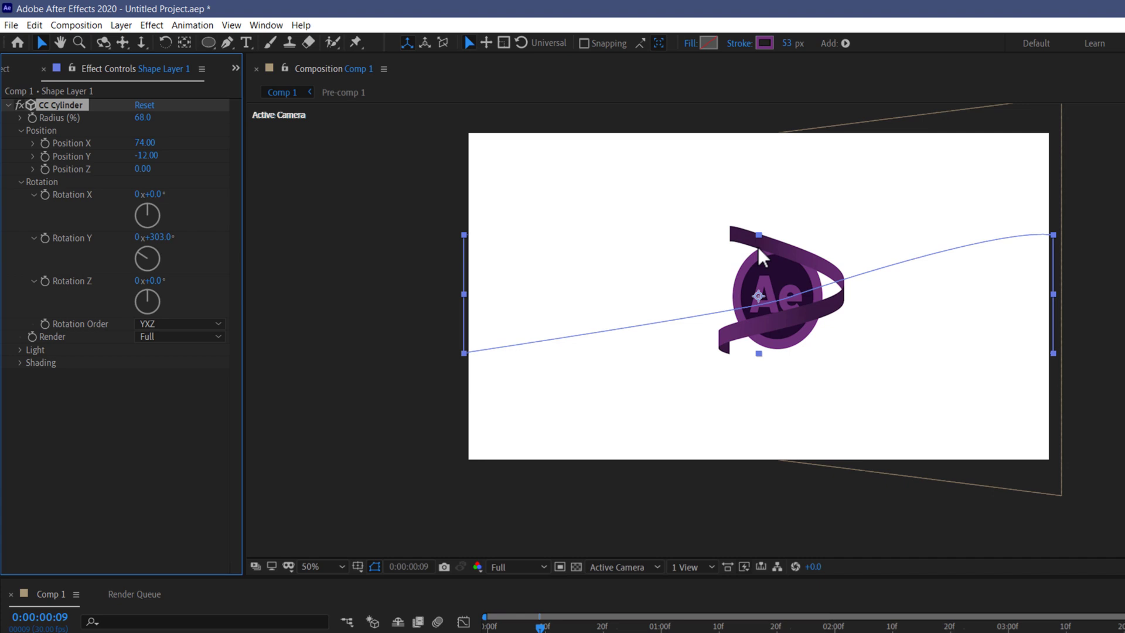
key("ctrl+z")
left_click_drag(154, 280, 182, 282)
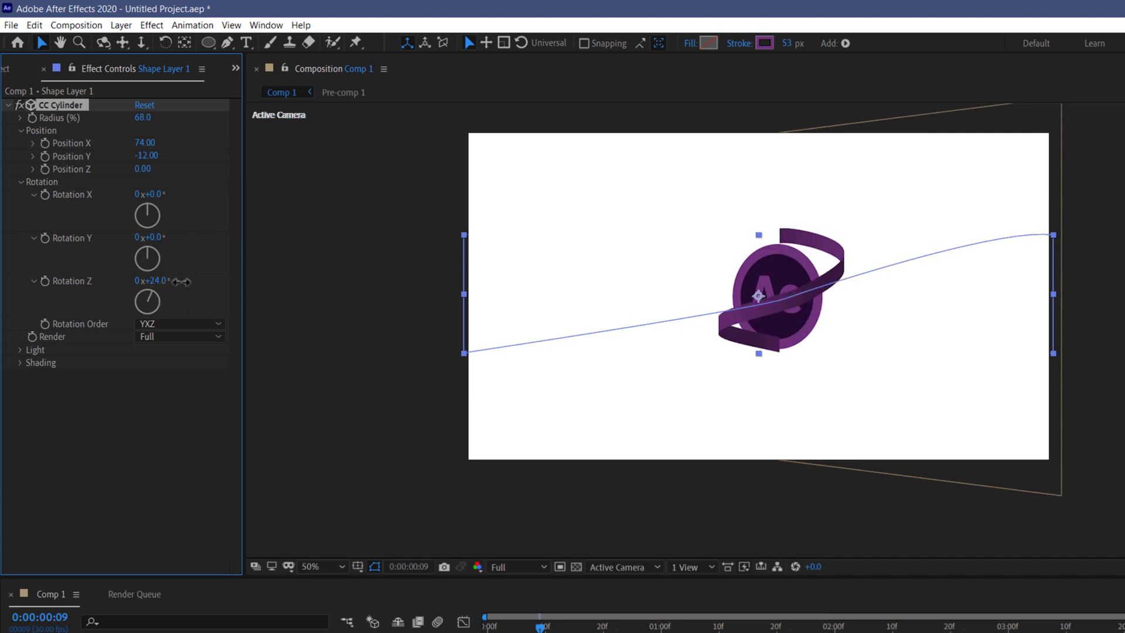
key("ctrl+z")
key("ctrl+z")
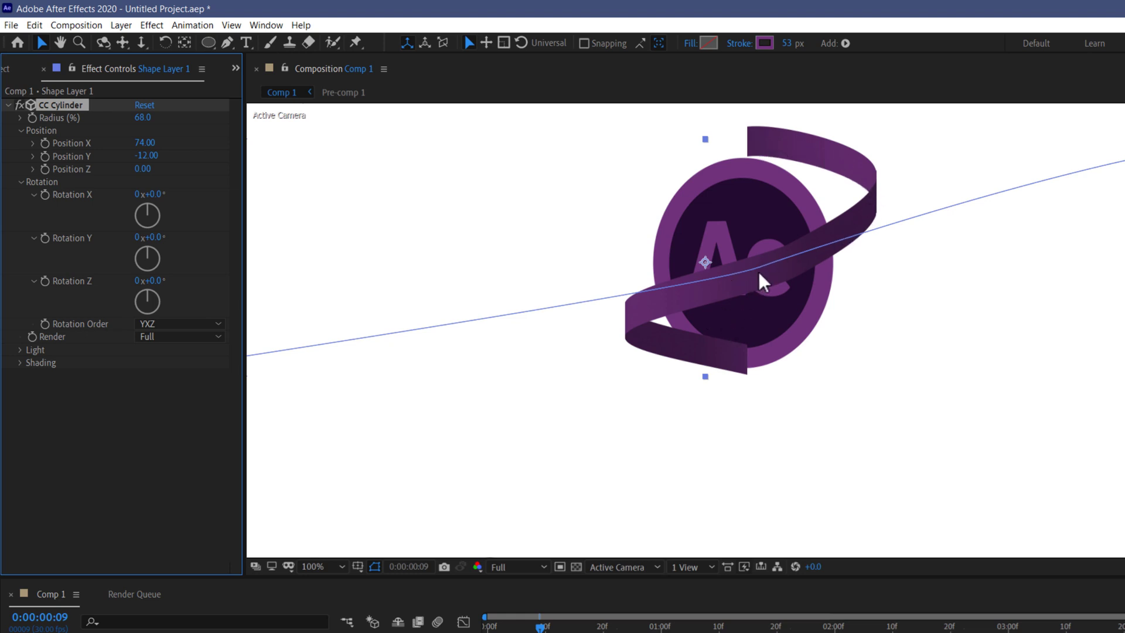
Set CC Cylinder Shading Ambient to 100 and Light Intensity to 0
left_click(20, 363)
left_click(143, 376)
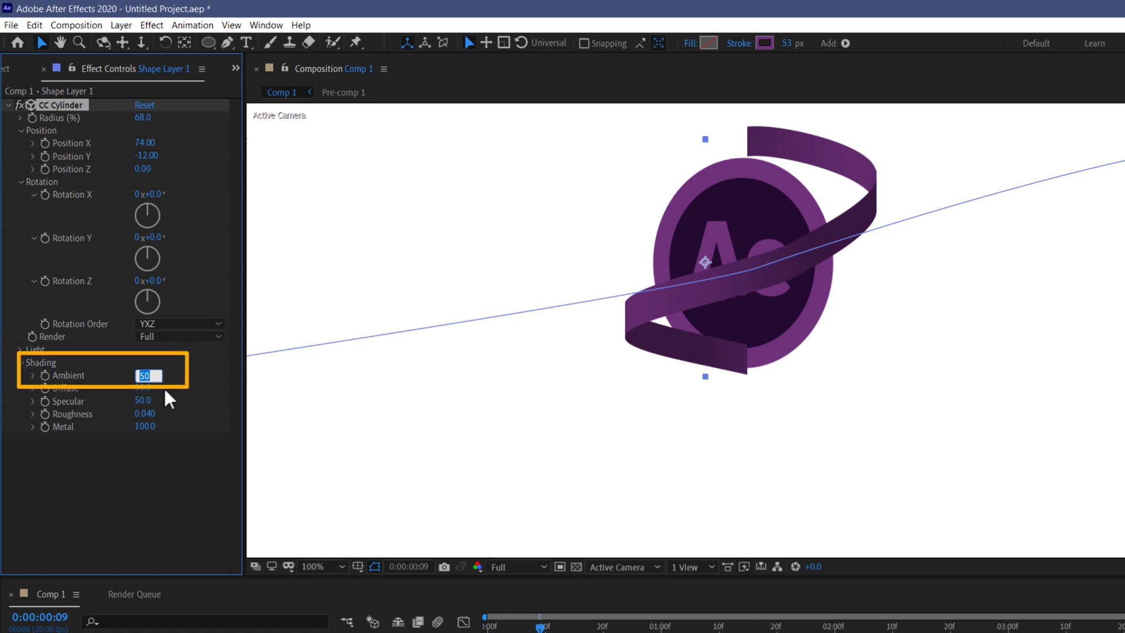
key("Return")
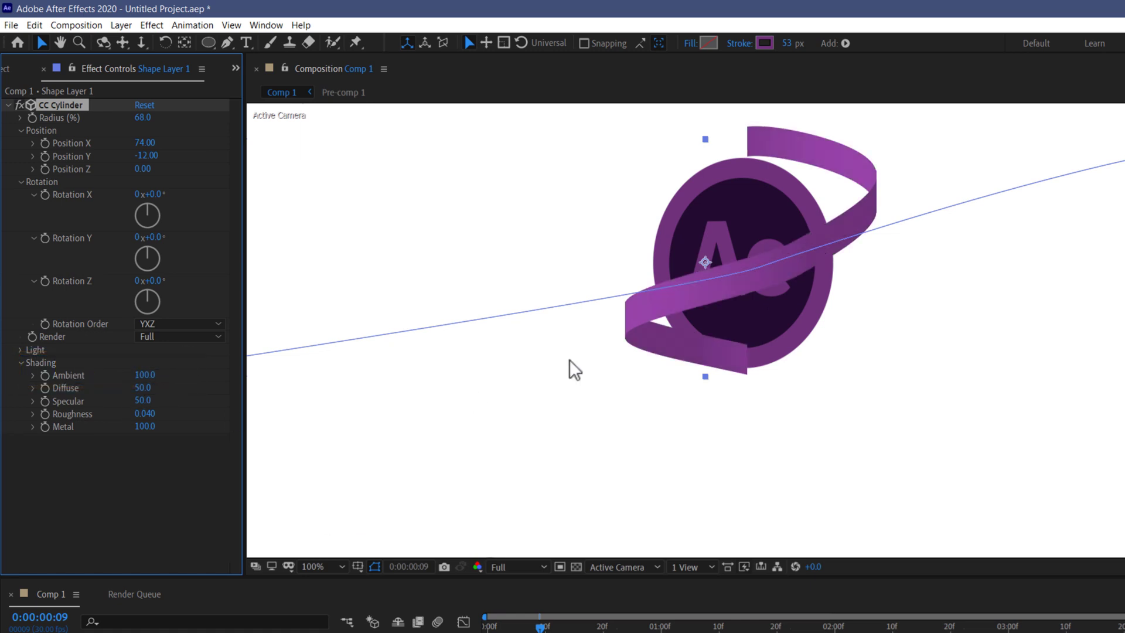
left_click(20, 363)
left_click(20, 350)
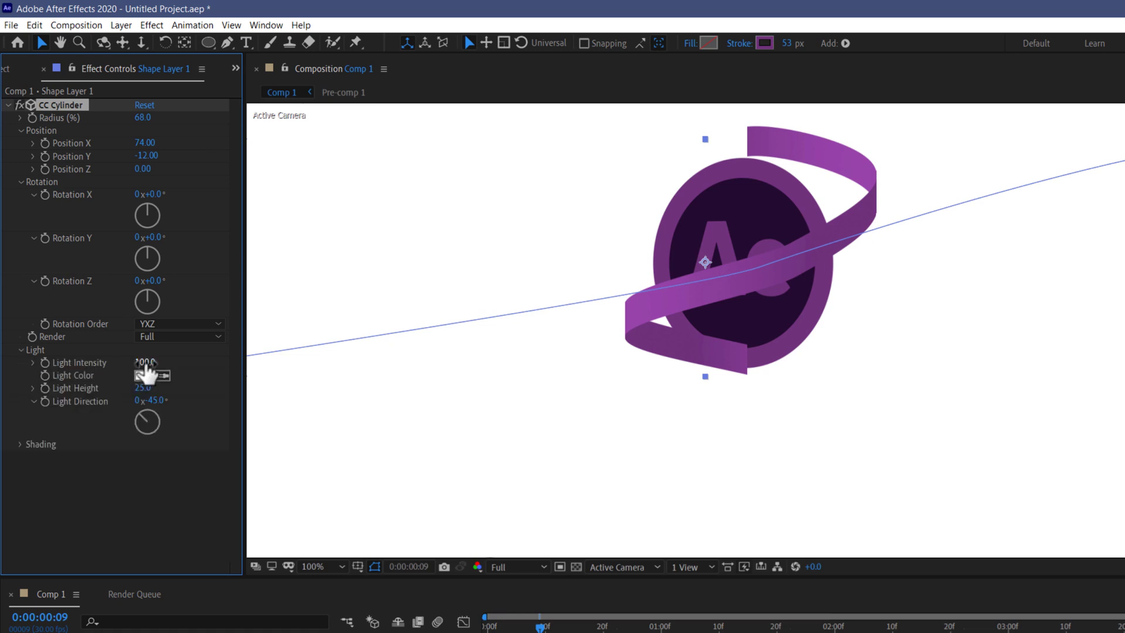
left_click(145, 363)
type("0")
key("Return")
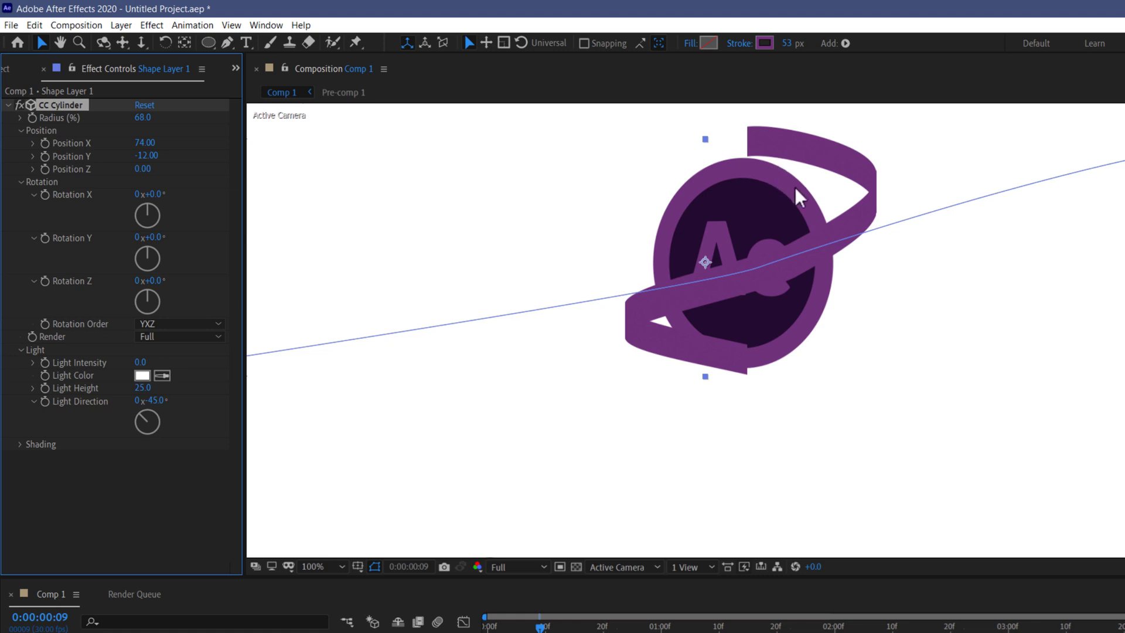
scroll(806, 246, "down", 2)
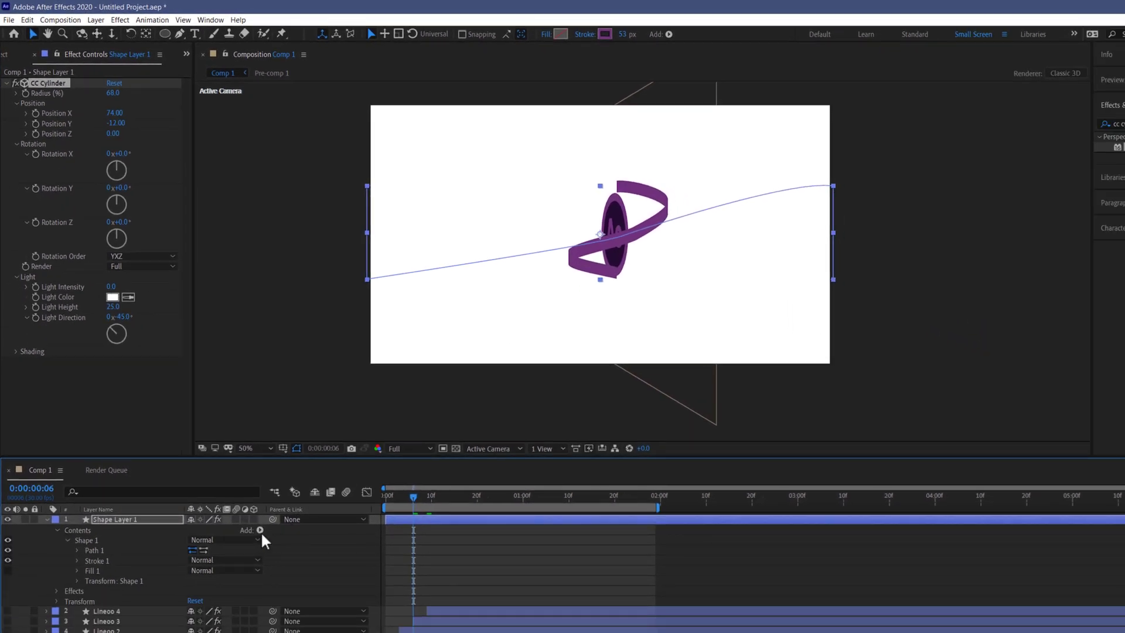
Add Trim Paths to Shape 1 and, at frame 0, keyframe Start and End with End at 0%
left_click(259, 530)
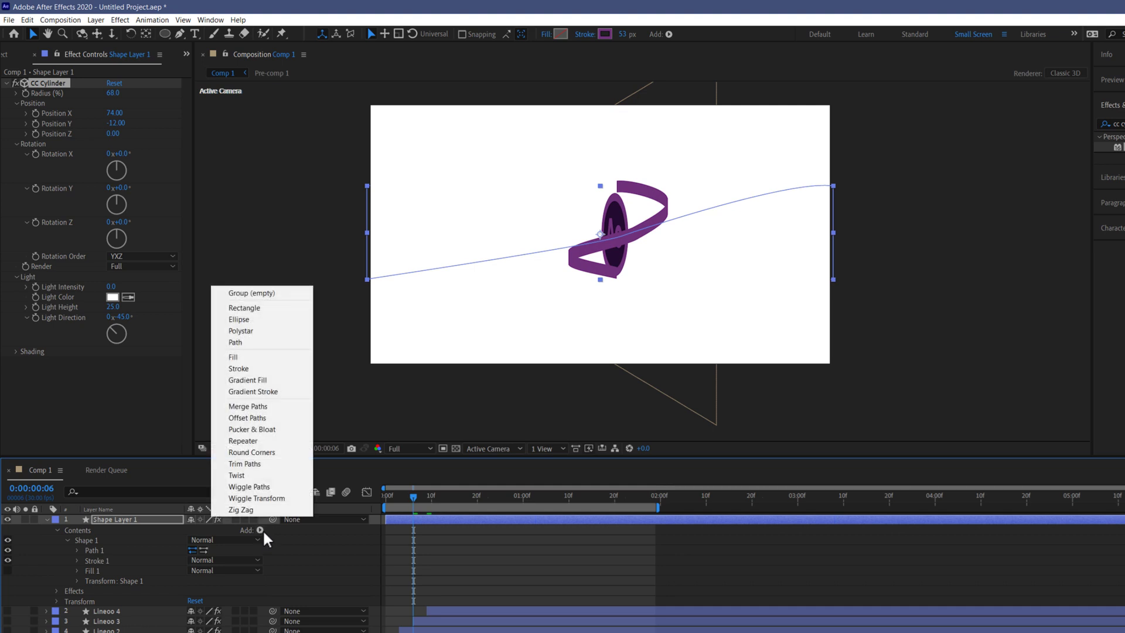
left_click(263, 463)
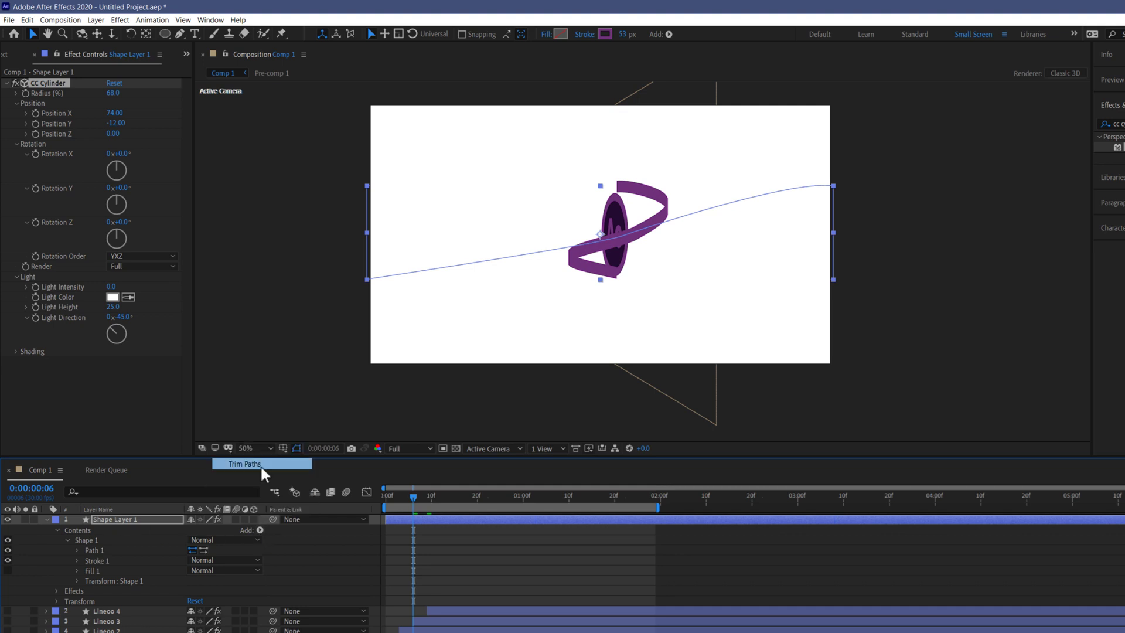
left_click(66, 590)
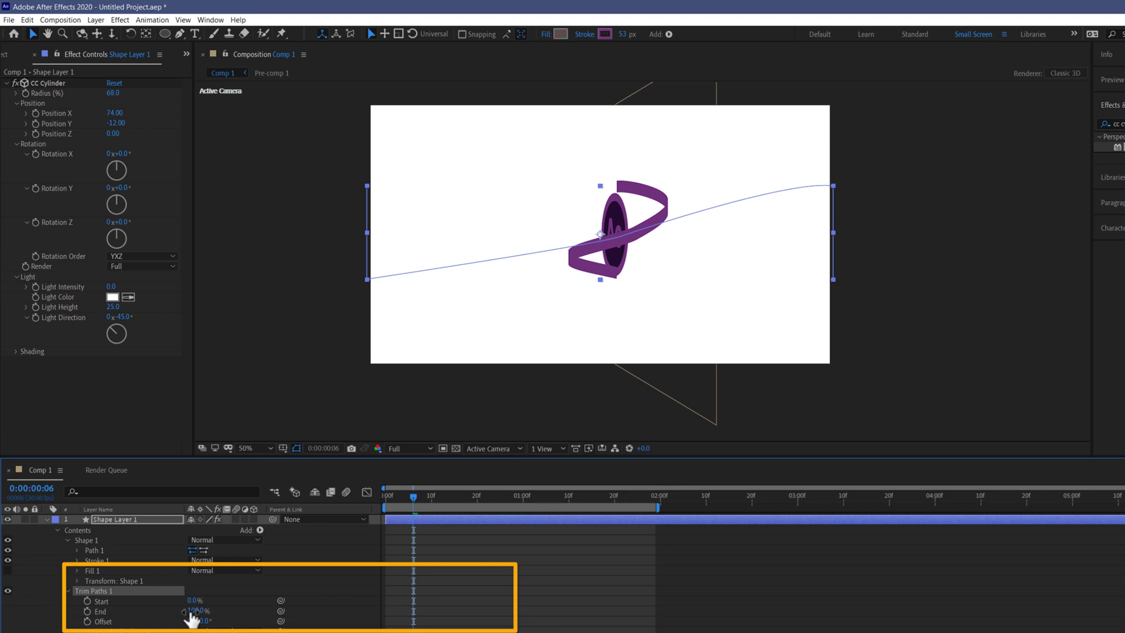
left_click(387, 502)
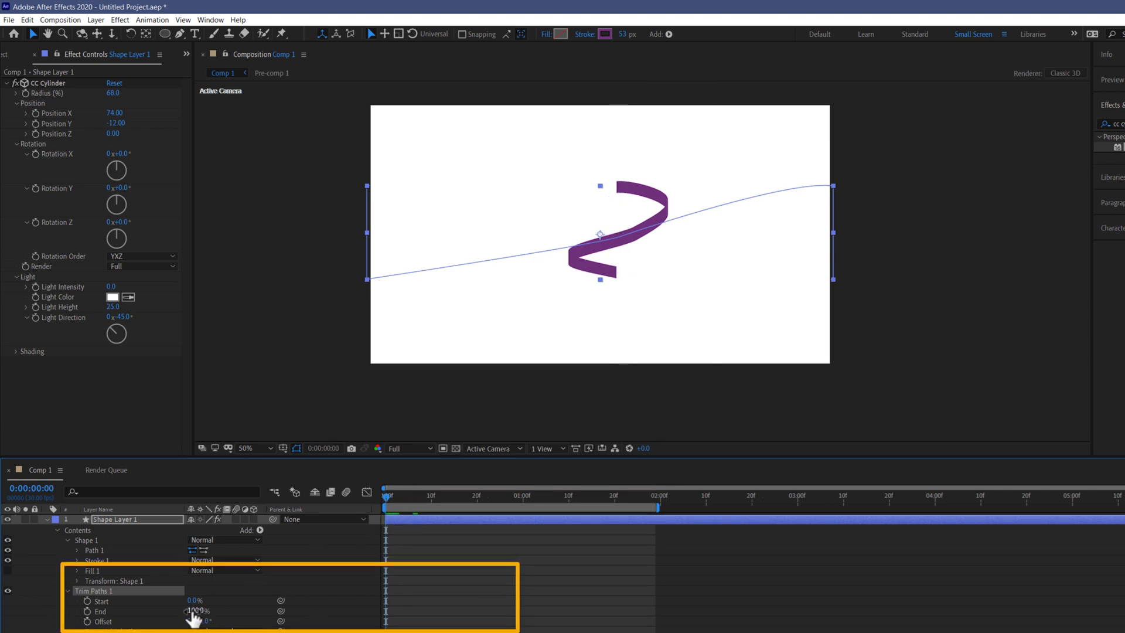
left_click(196, 611)
key("Return")
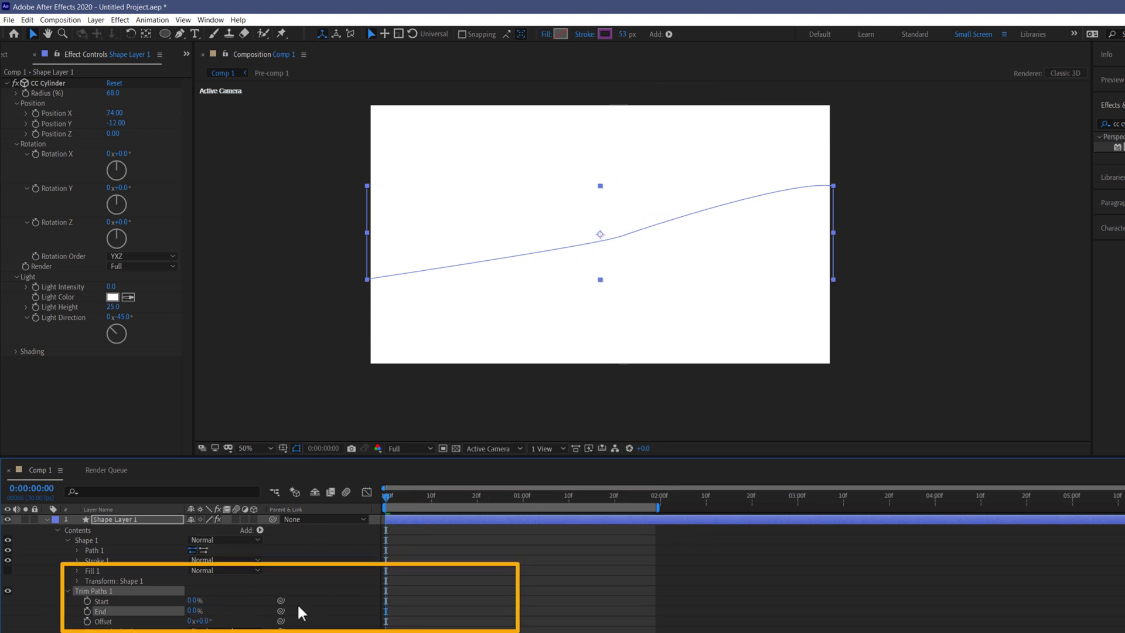
left_click(89, 601)
left_click(88, 611)
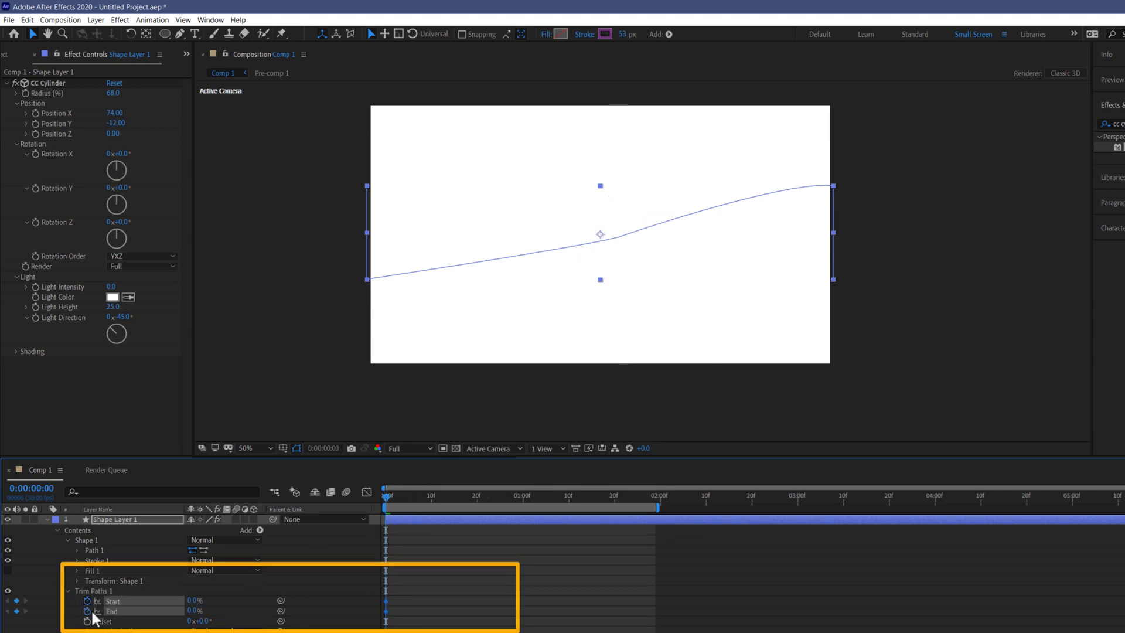
At frame 15, set Trim Paths End and Start to 100%, then select the trim keyframes
left_click(455, 499)
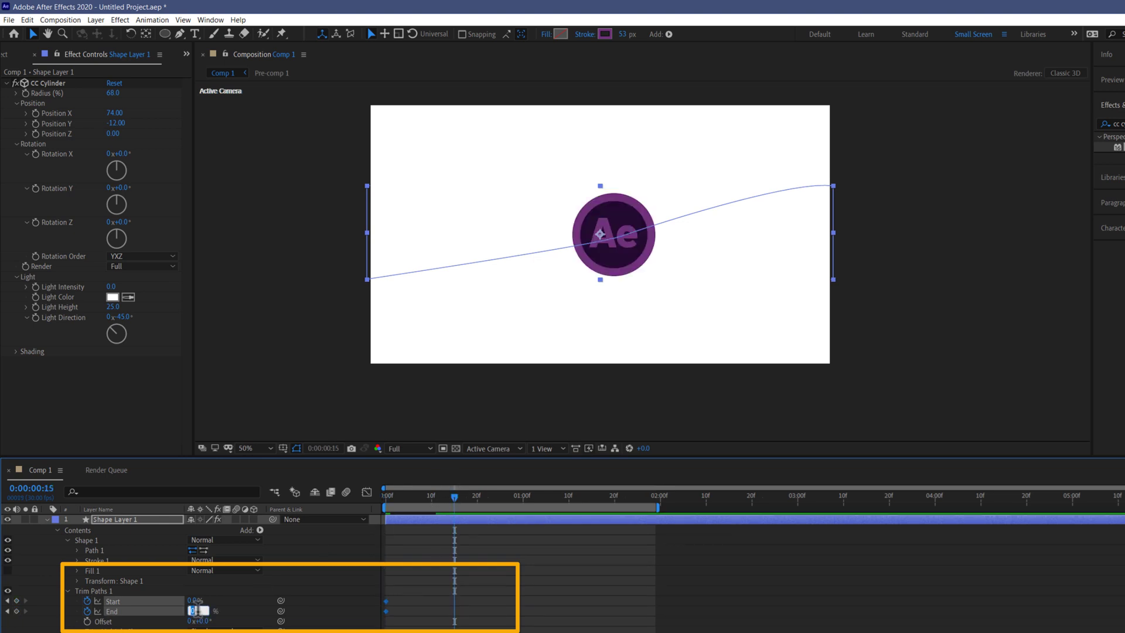
left_click(202, 609)
type("100")
key("Return")
left_click(198, 600)
type("1")
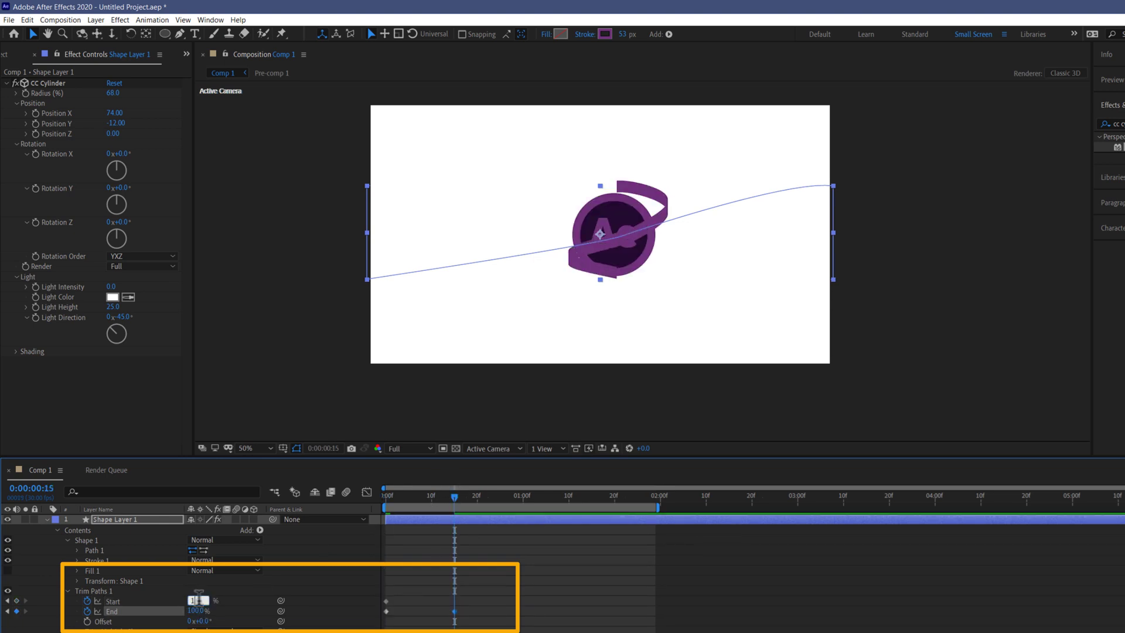
type("00")
key("Return")
left_click_drag(490, 584, 407, 604)
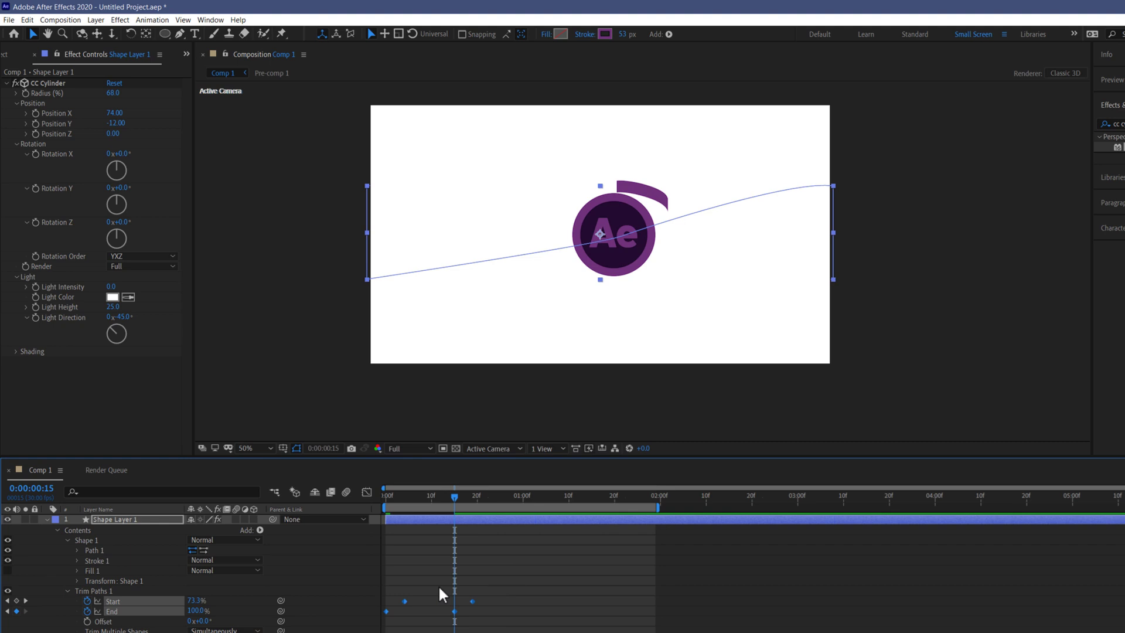
Apply Easy Ease to the selected Trim Paths keyframes
right_click(405, 601)
mouse_move(468, 592)
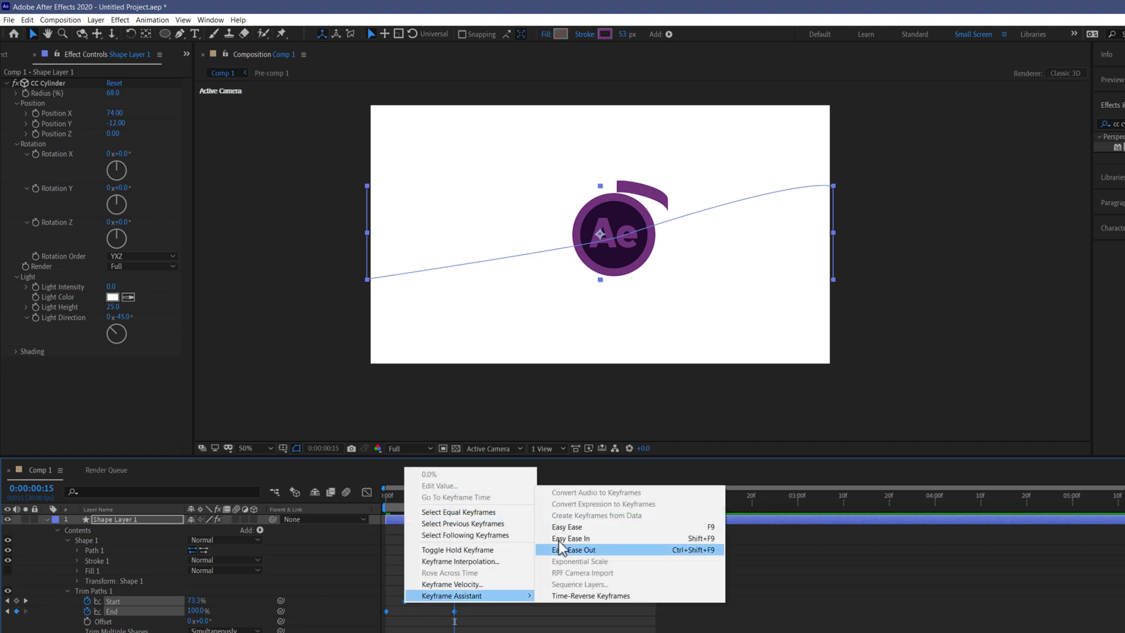
left_click(586, 548)
Preview the ribbon animation from frame 0, then duplicate Shape Layer 1 into Shape Layer 2
left_click(387, 496)
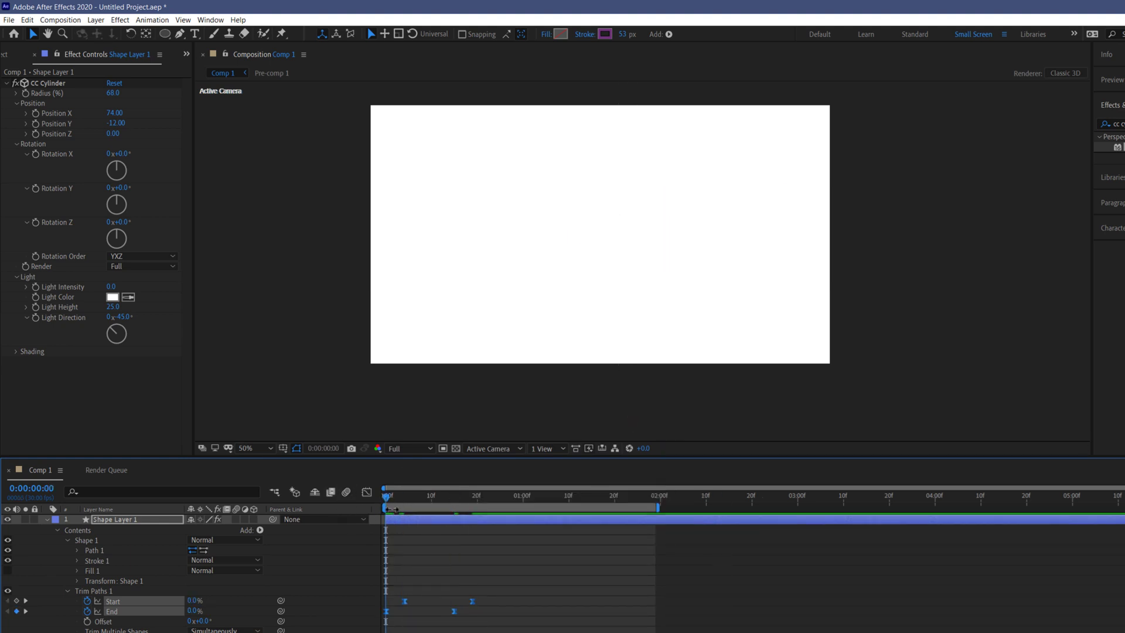
key("space")
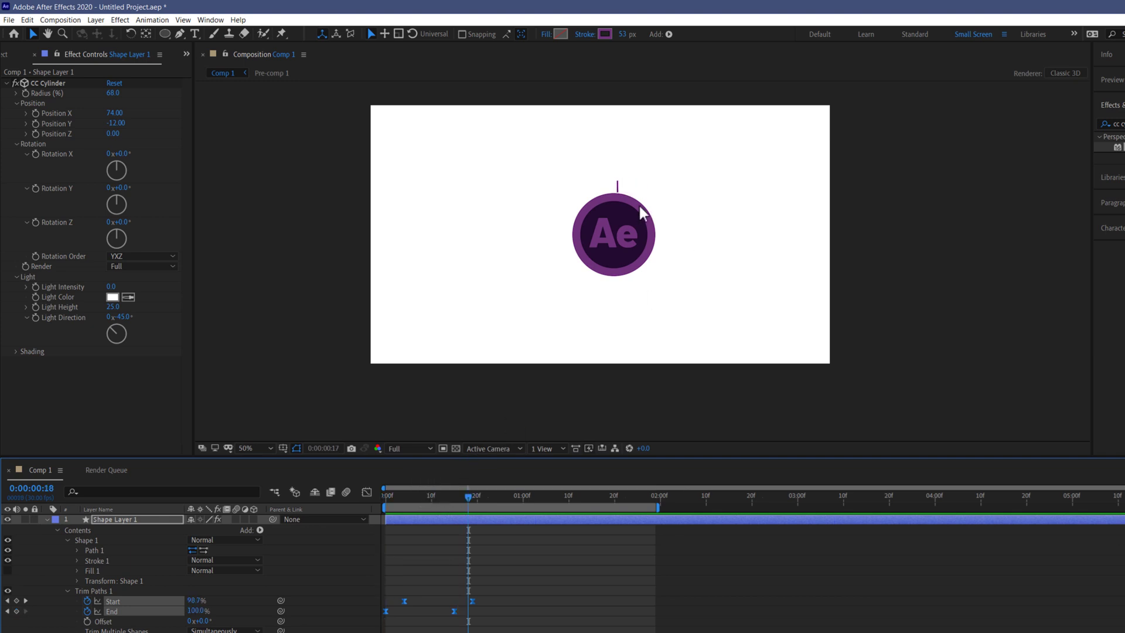
key("space")
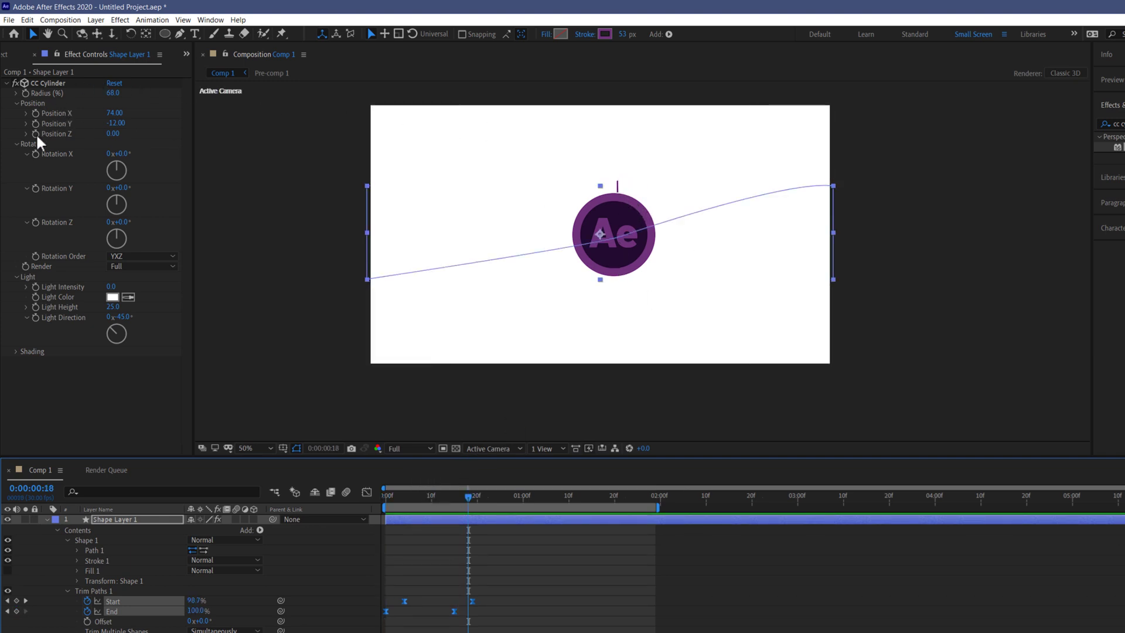
left_click(131, 521)
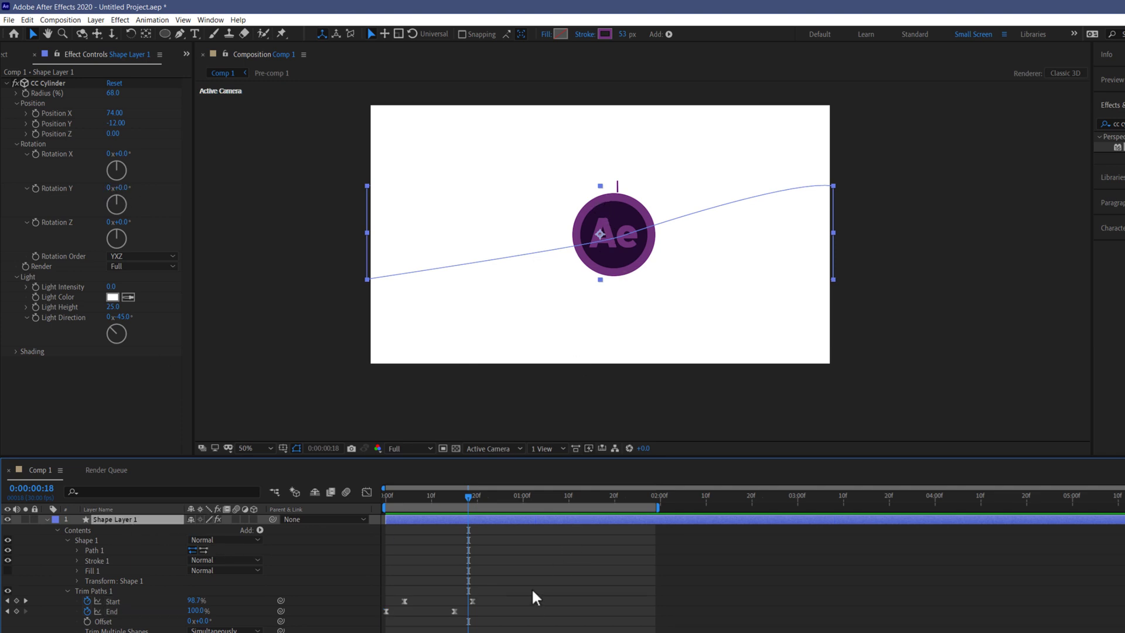
key("ctrl+d")
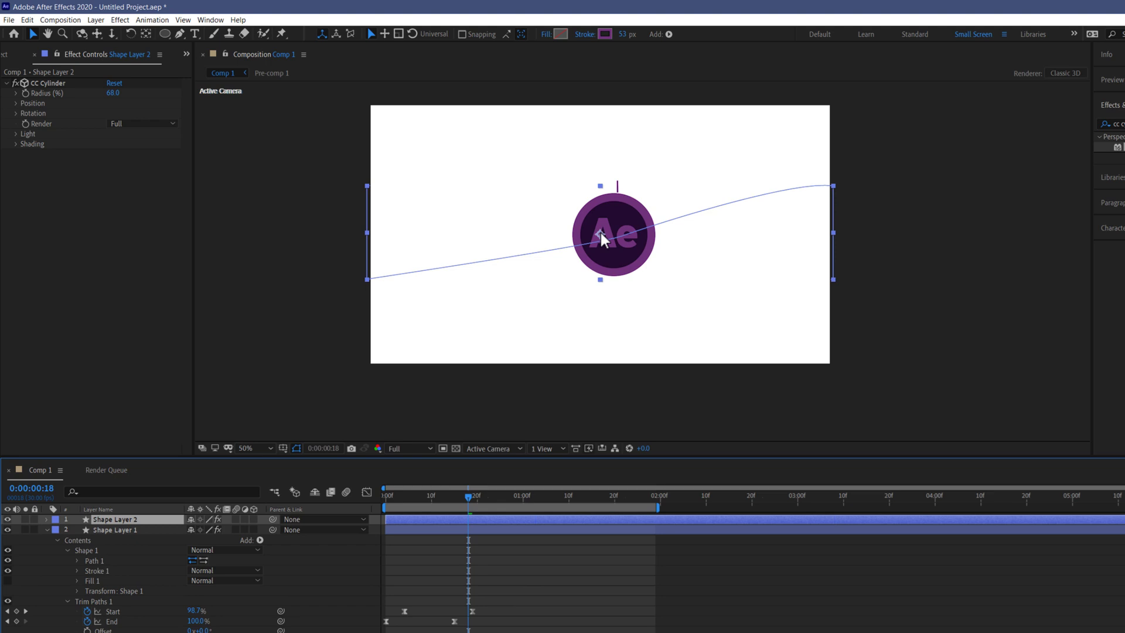
Lower Shape Layer 2's path, rotate its cylinder to Y -28°, and start it a few frames later
left_click_drag(598, 238, 596, 255)
left_click(15, 103)
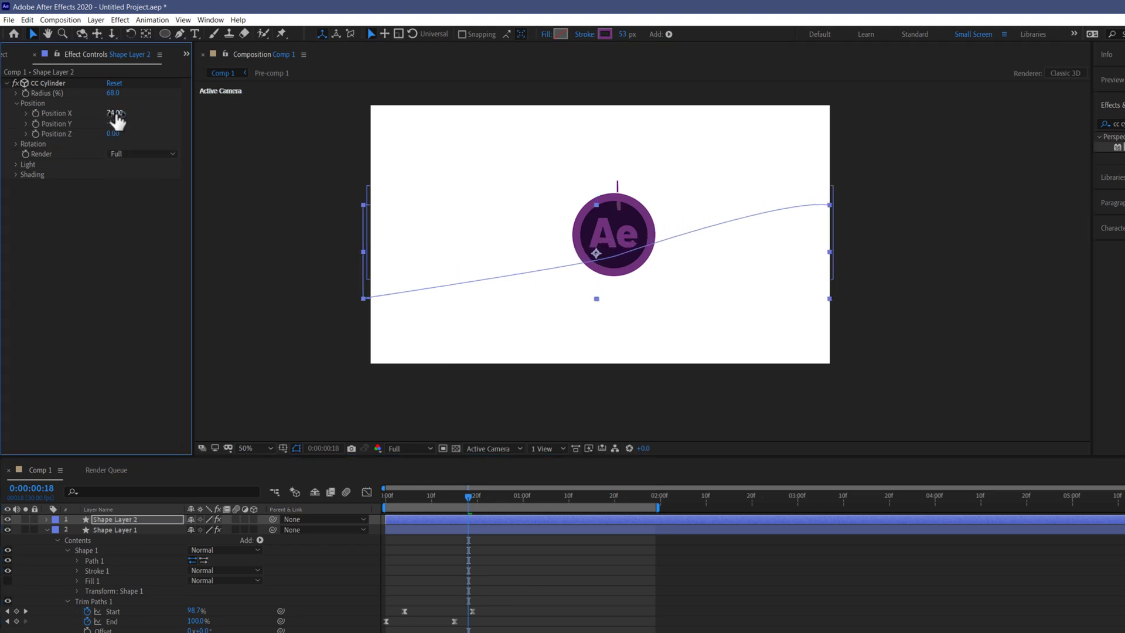
key("Return")
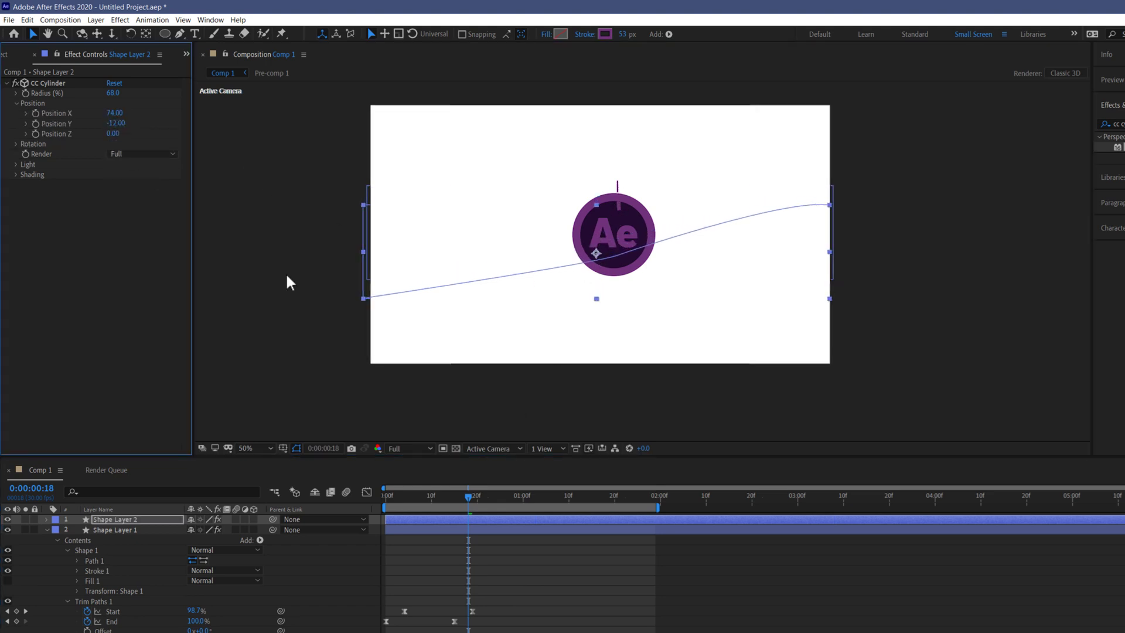
left_click(16, 144)
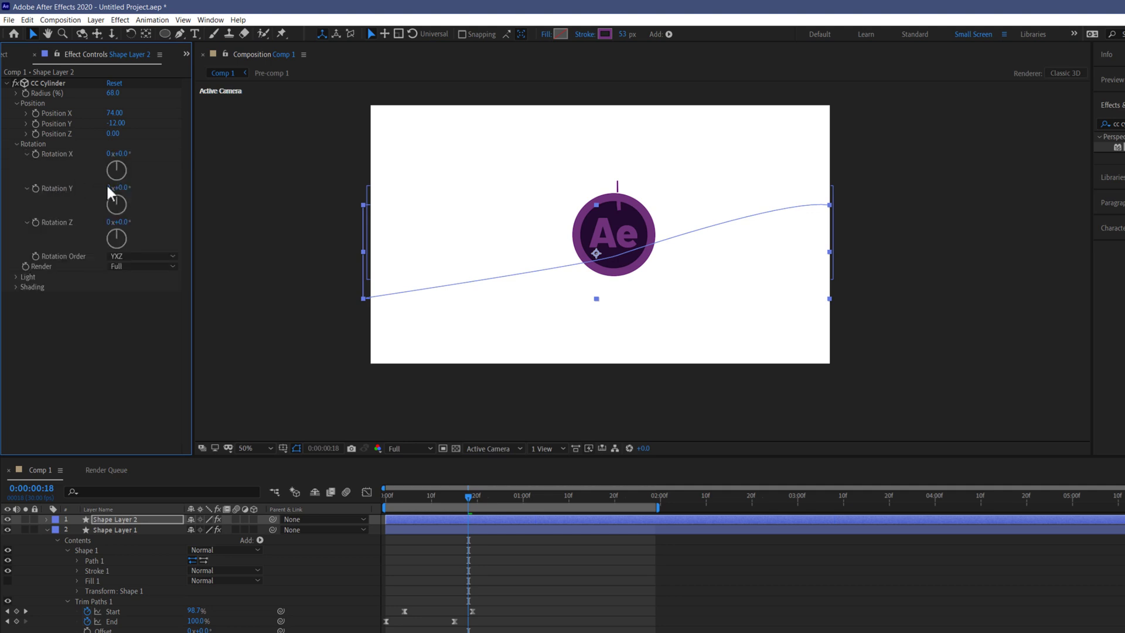
left_click_drag(120, 188, 101, 188)
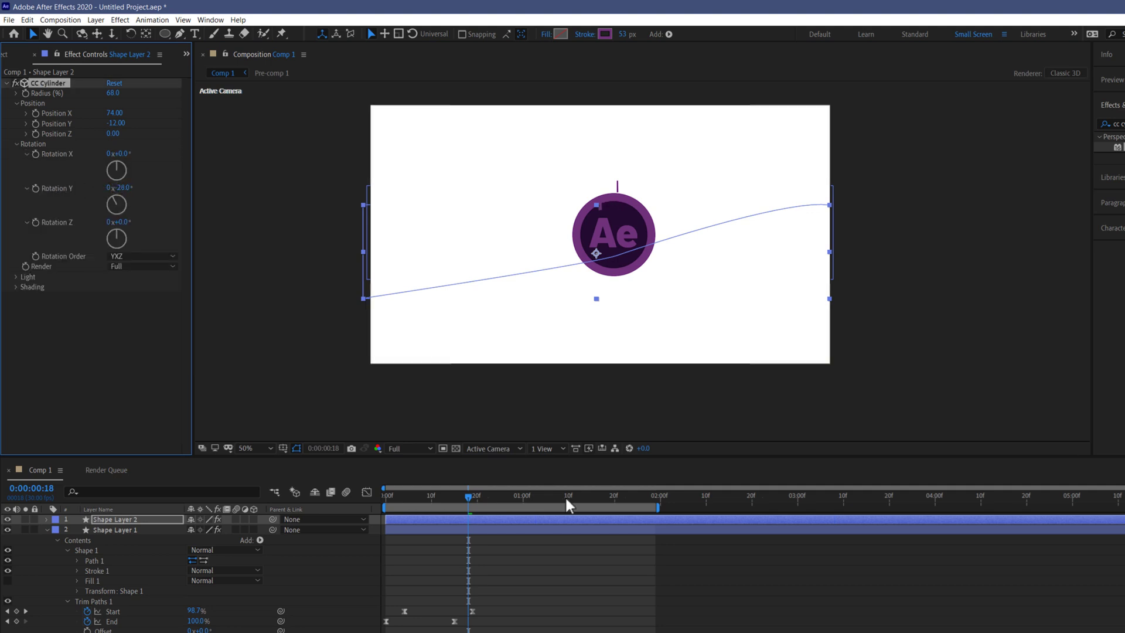
left_click_drag(431, 495, 342, 495)
left_click(402, 519)
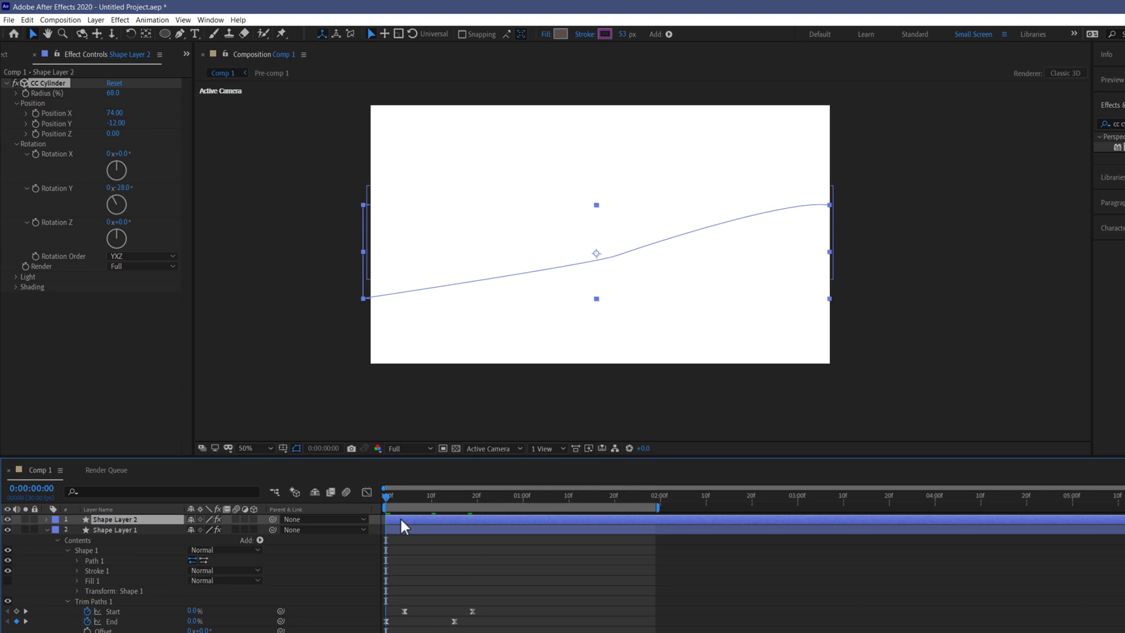
key("space")
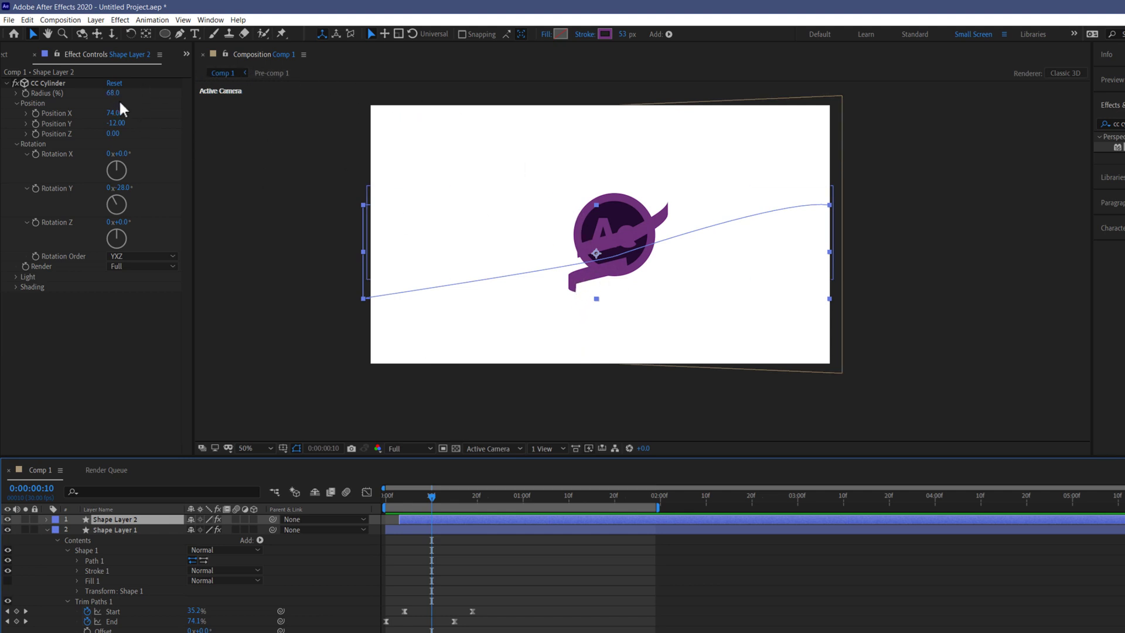
Set the second ribbon's cylinder Radius to 61 and duplicate it into Shape Layers 3 and 4
left_click_drag(113, 93, 120, 94)
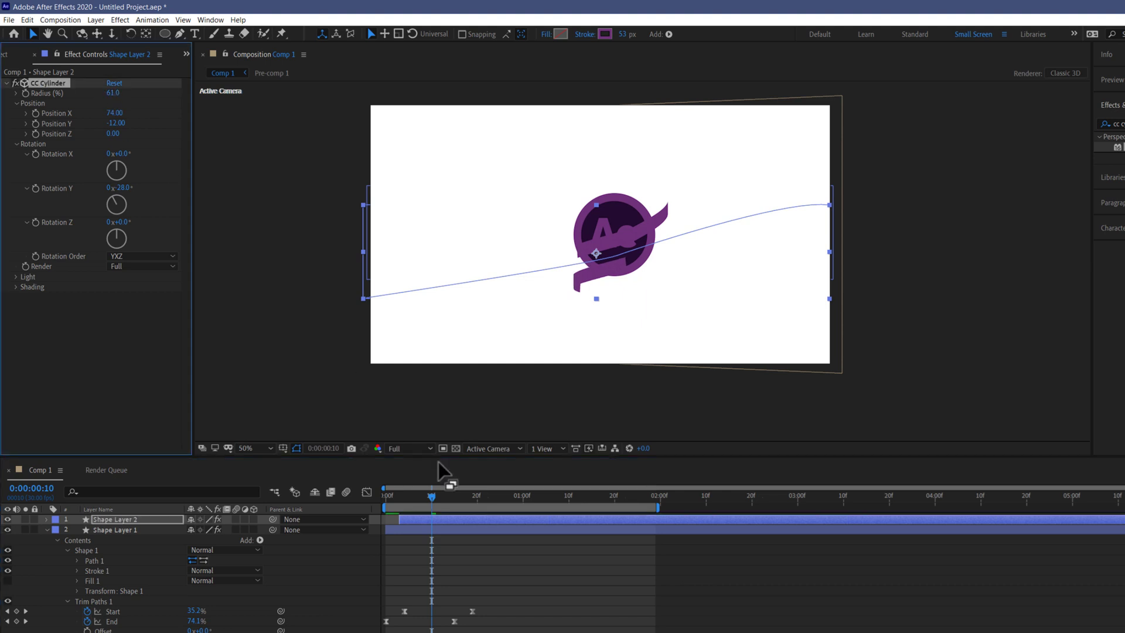
left_click(438, 523)
key("ctrl+d")
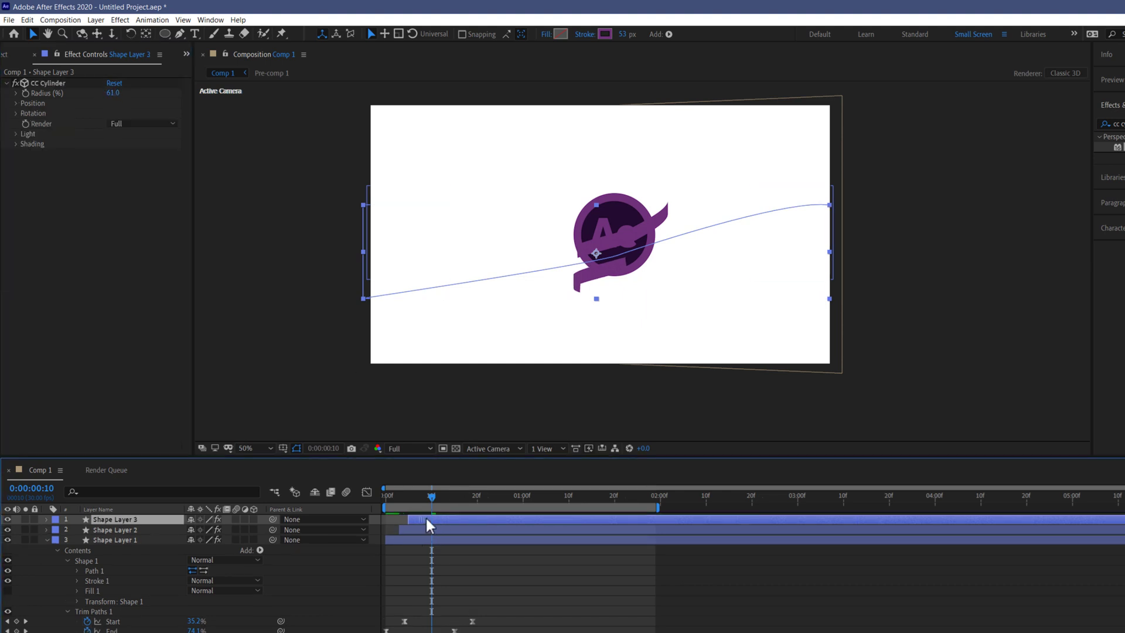
key("ctrl+d")
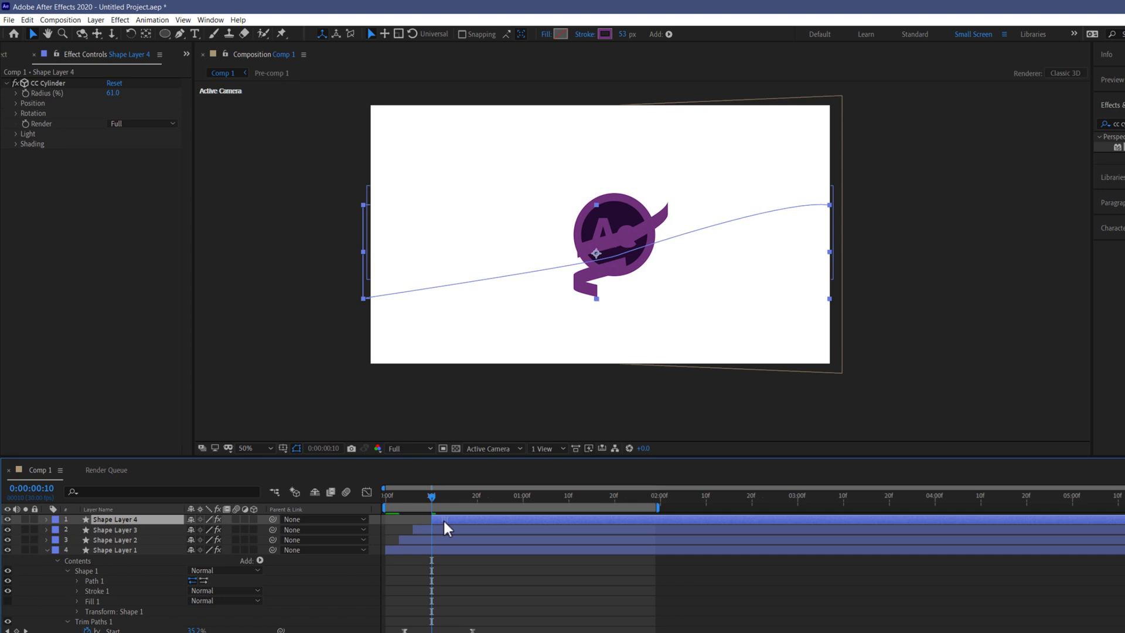
Begin changing Shape Layer 4's CC Cylinder Rotation Y to -55°
left_click(15, 103)
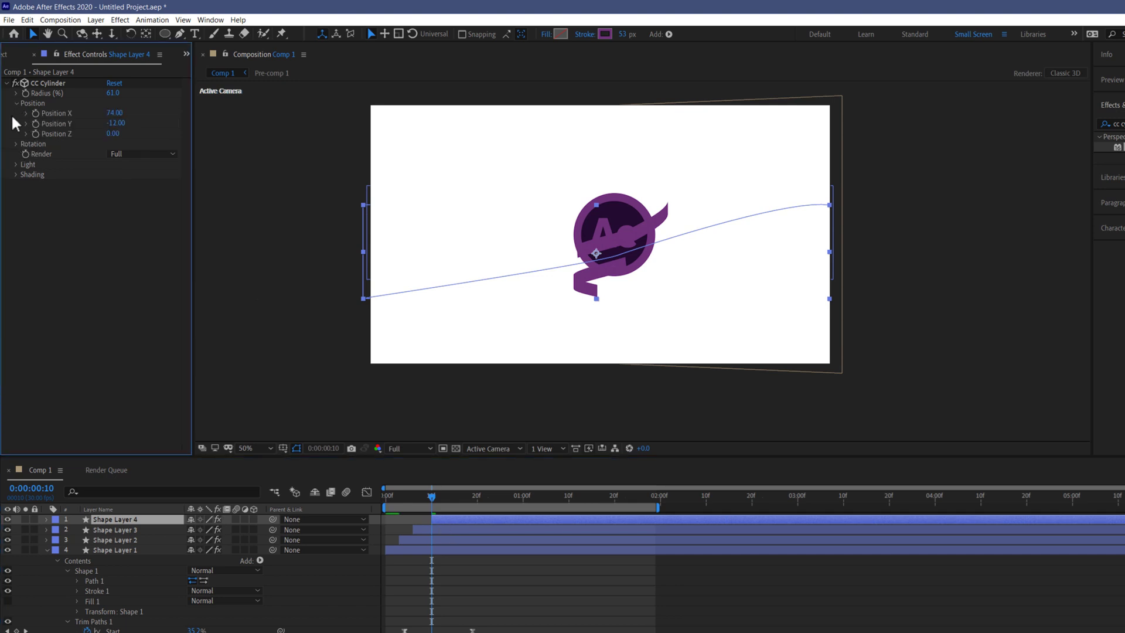
left_click(16, 144)
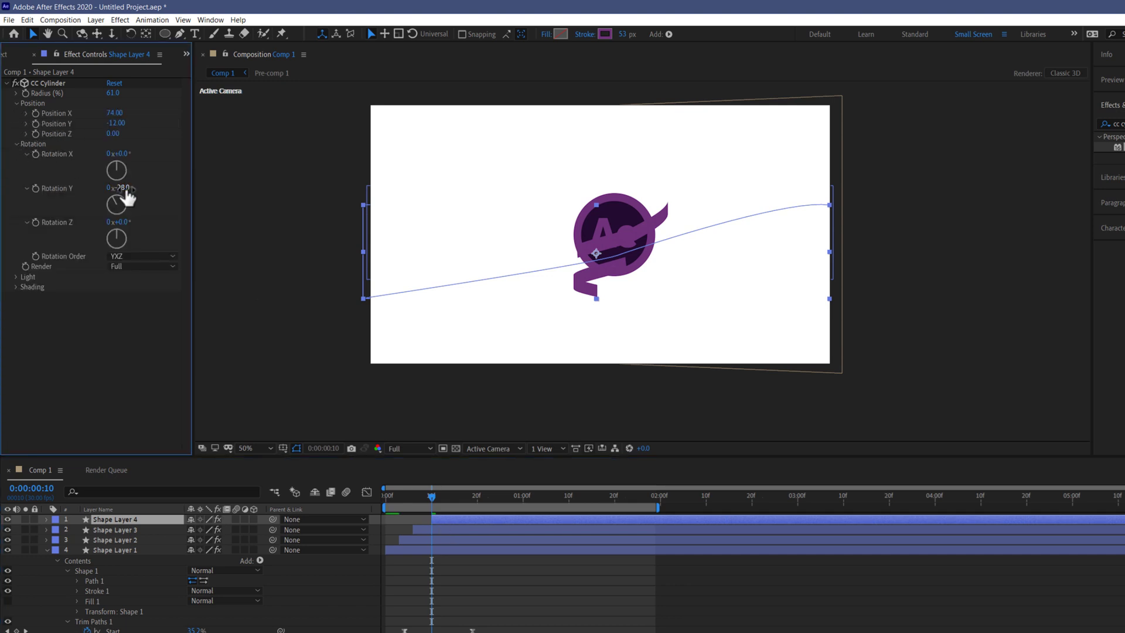
left_click(123, 189)
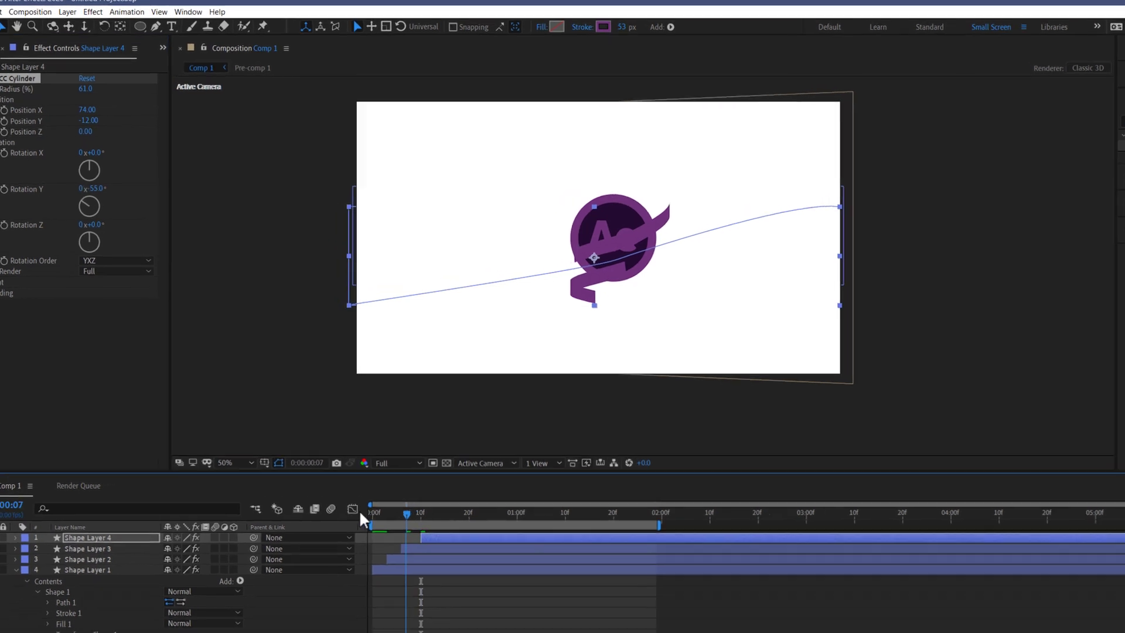